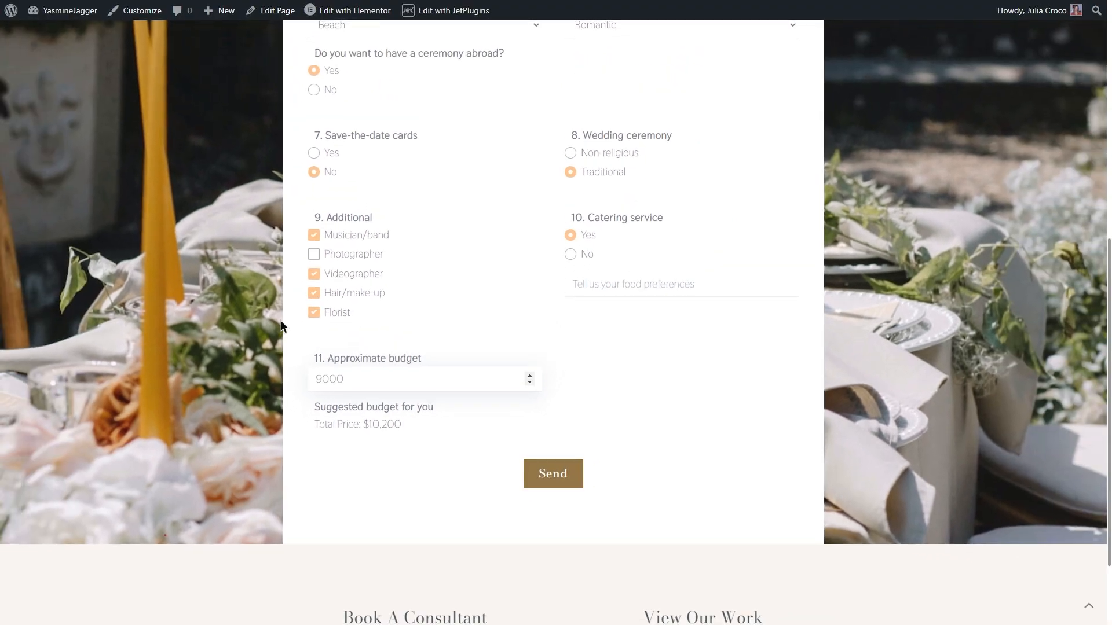
Go from the live wedding form page to the WordPress dashboard and create a new JetFormBuilder form.
{"action": "left_click", "coordinate": [201, 268]}
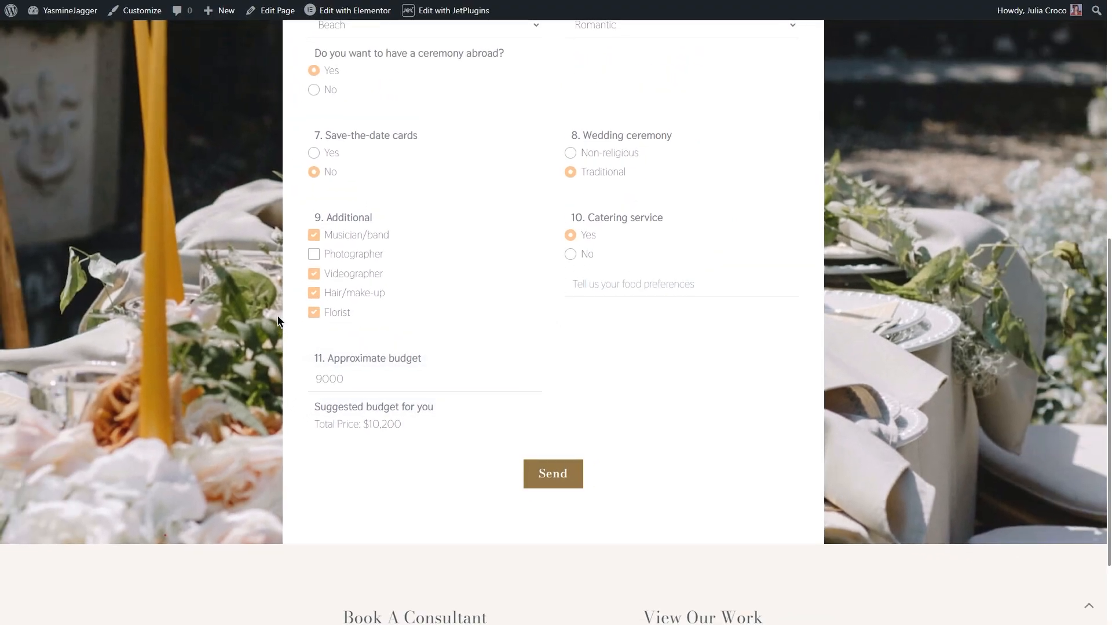
{"action": "left_click", "coordinate": [81, 32]}
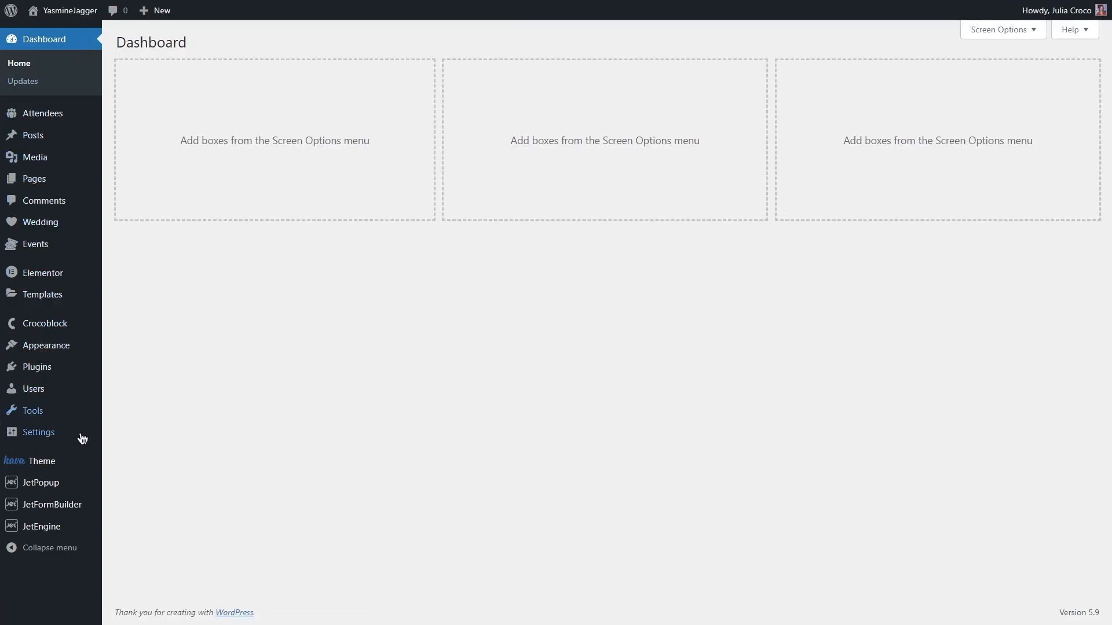
{"action": "mouse_move", "coordinate": [78, 502]}
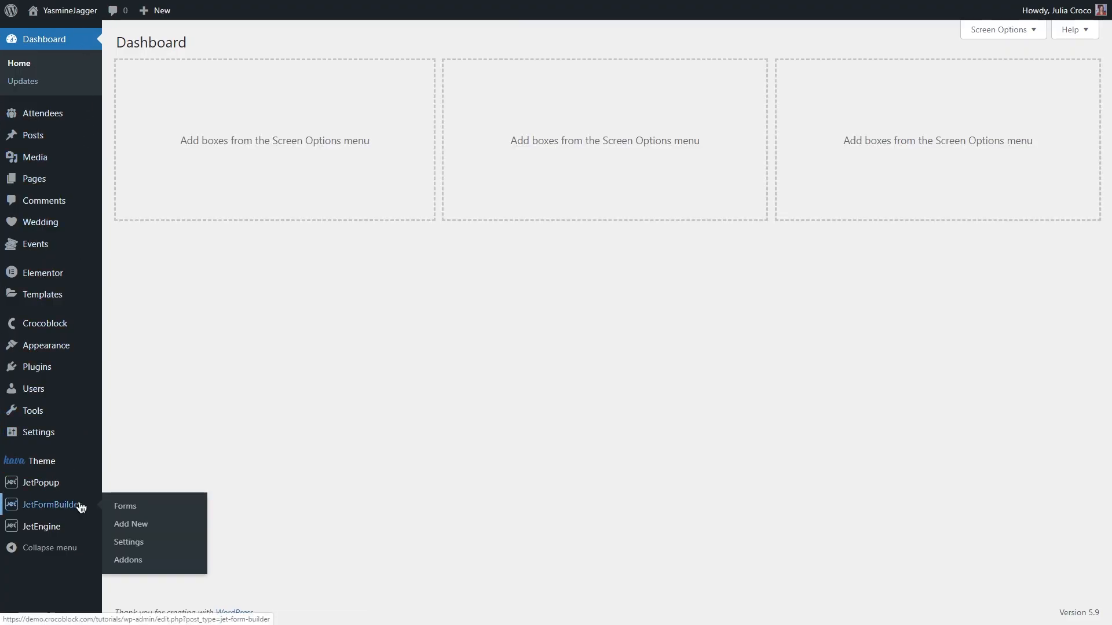
{"action": "left_click", "coordinate": [152, 510]}
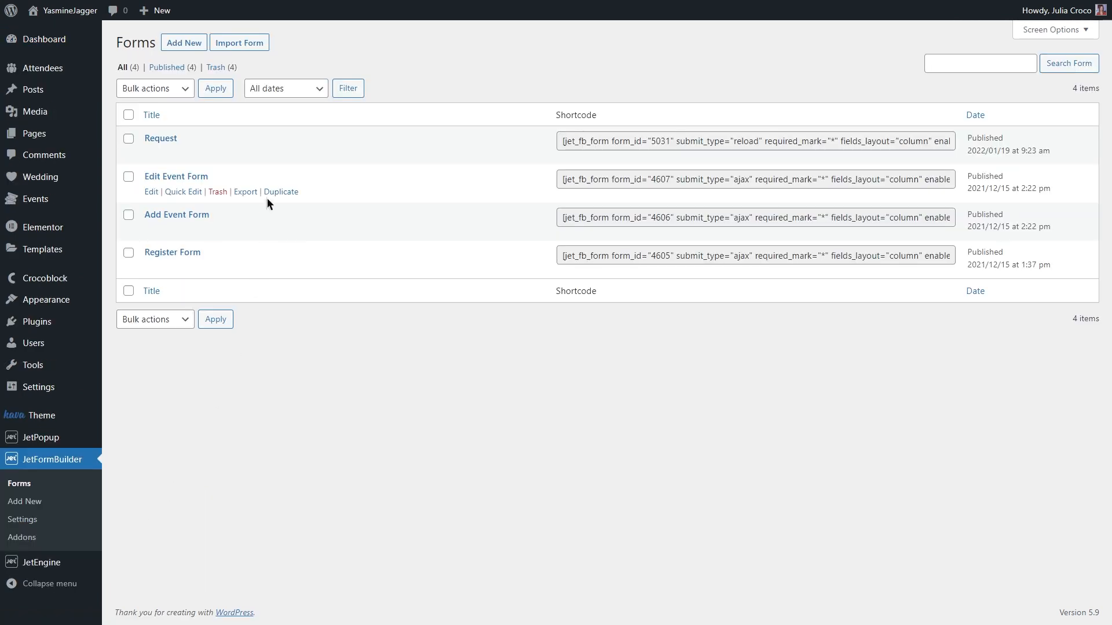
{"action": "mouse_move", "coordinate": [242, 139]}
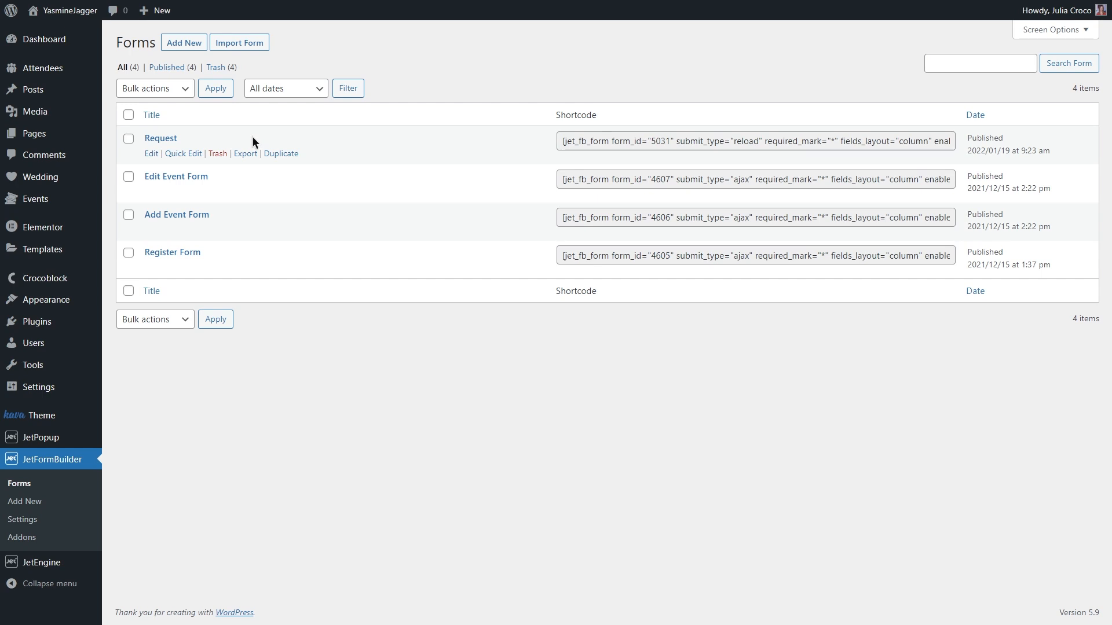
{"action": "left_click", "coordinate": [184, 44]}
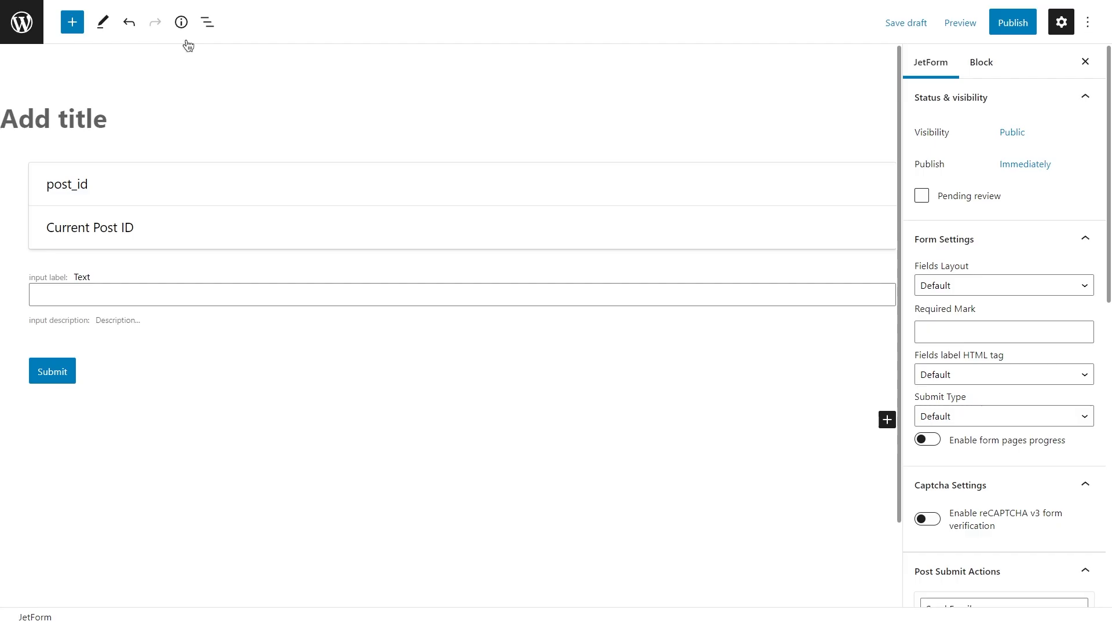
Delete the default post_id hidden field, text field and Submit button blocks from the new form.
{"action": "left_click", "coordinate": [231, 163]}
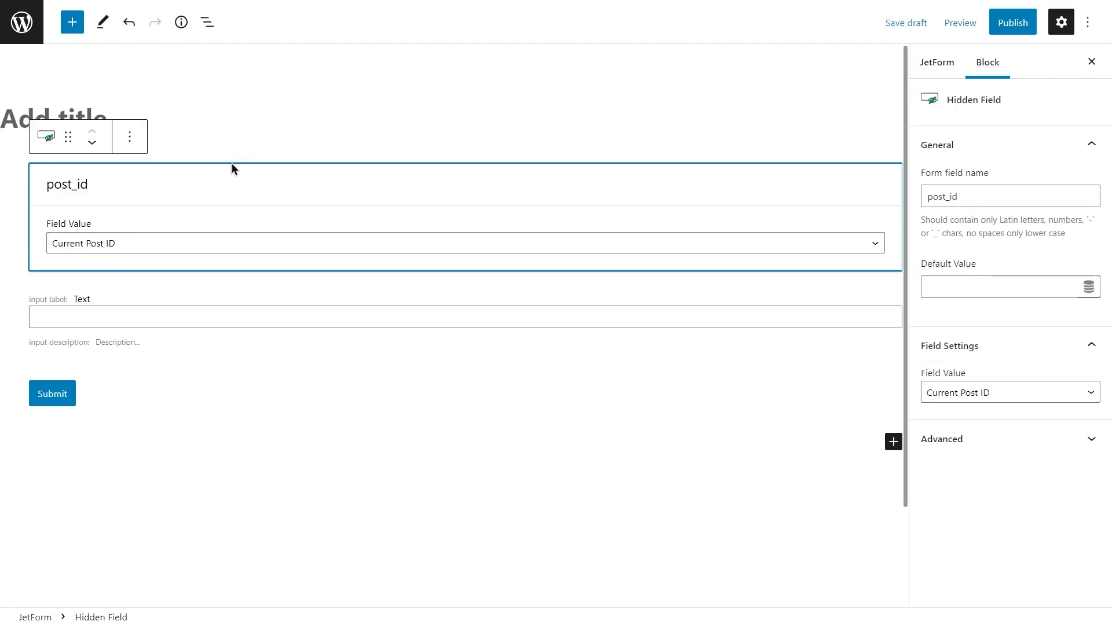
{"action": "key", "text": "Delete"}
{"action": "left_click", "coordinate": [235, 173]}
{"action": "key", "text": "Delete"}
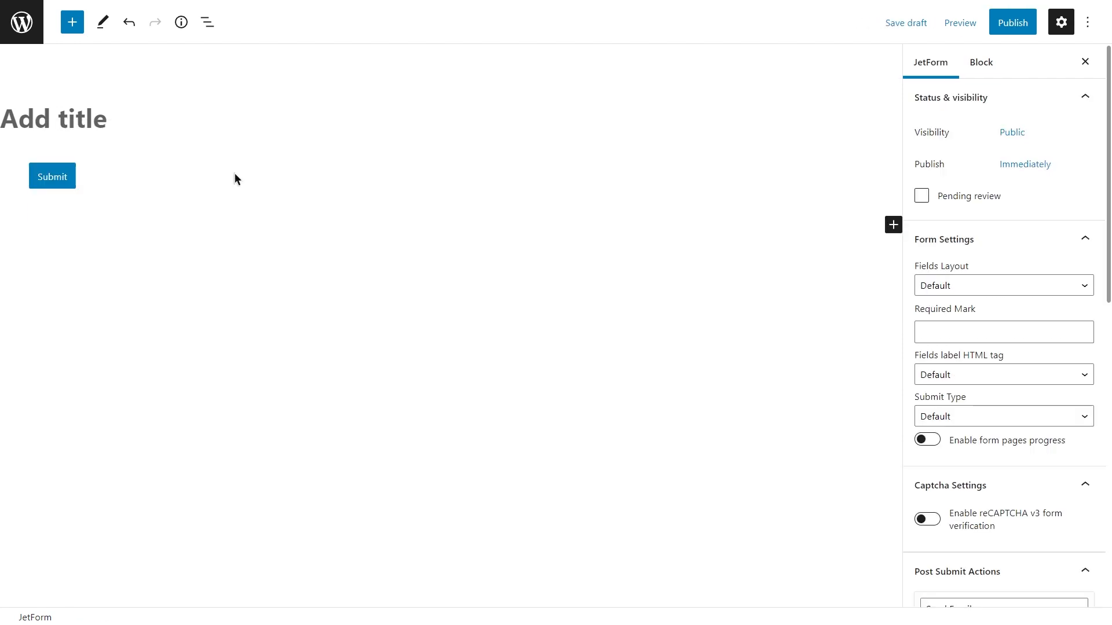
{"action": "left_click", "coordinate": [209, 172]}
{"action": "key", "text": "Delete"}
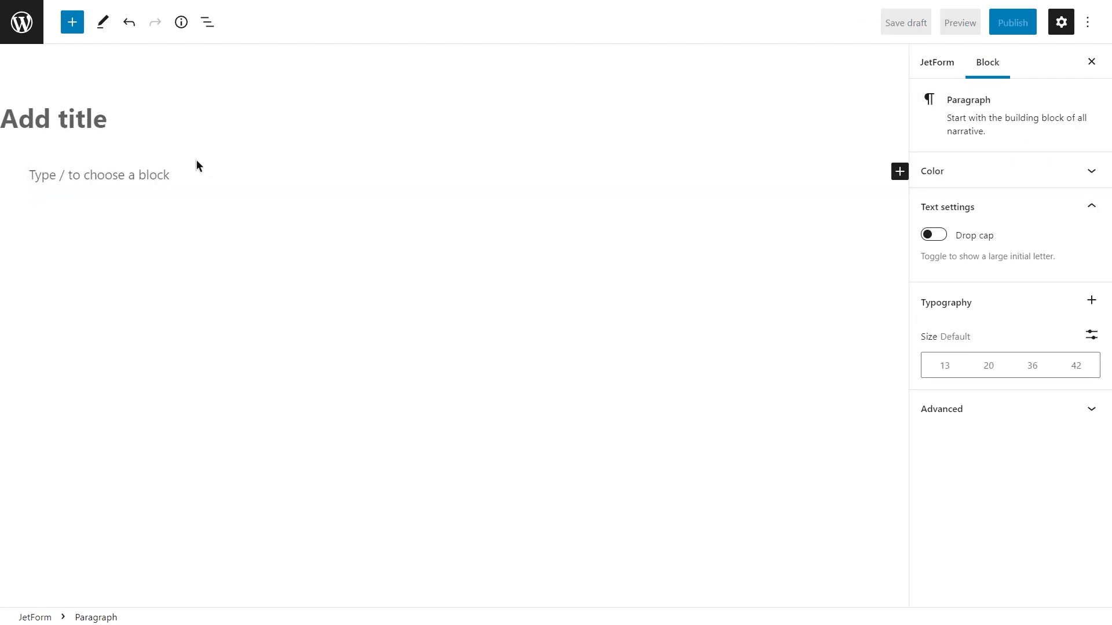
Title the form "Calculated field".
{"action": "left_click", "coordinate": [158, 118]}
{"action": "type", "text": "Calcu"}
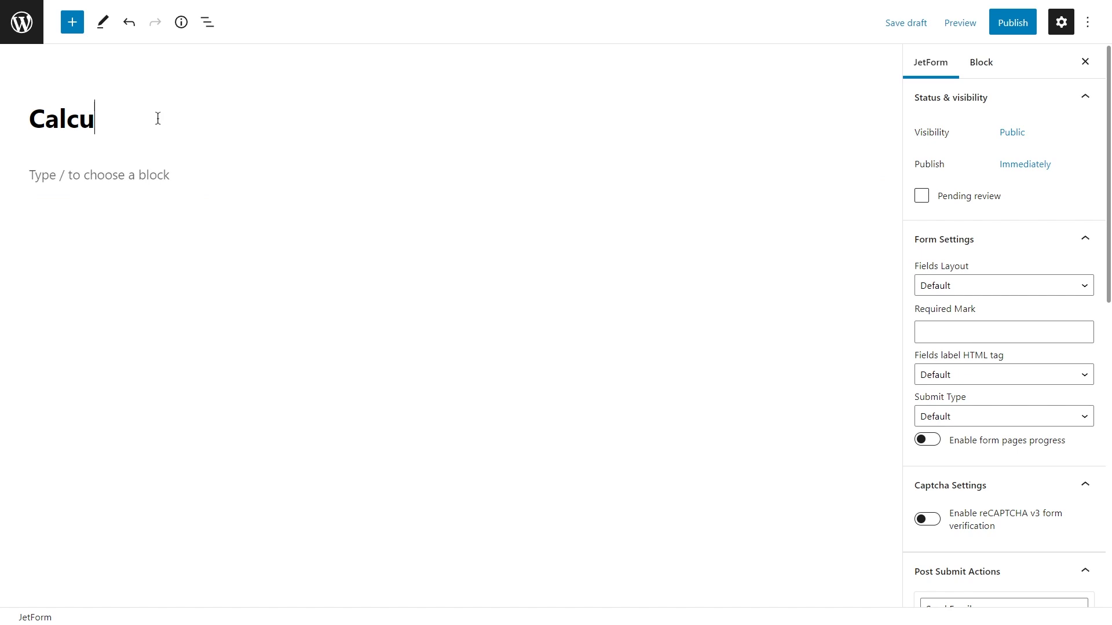
{"action": "type", "text": "lated field"}
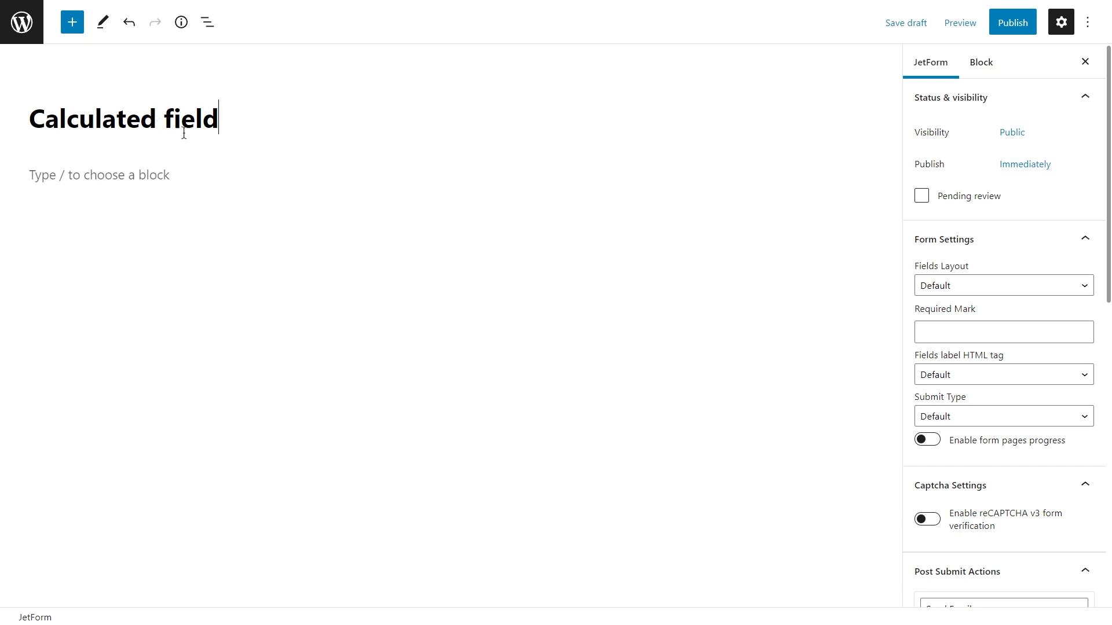
Find the Calculated Field block in the block library and add it to the empty form.
{"action": "left_click", "coordinate": [442, 175]}
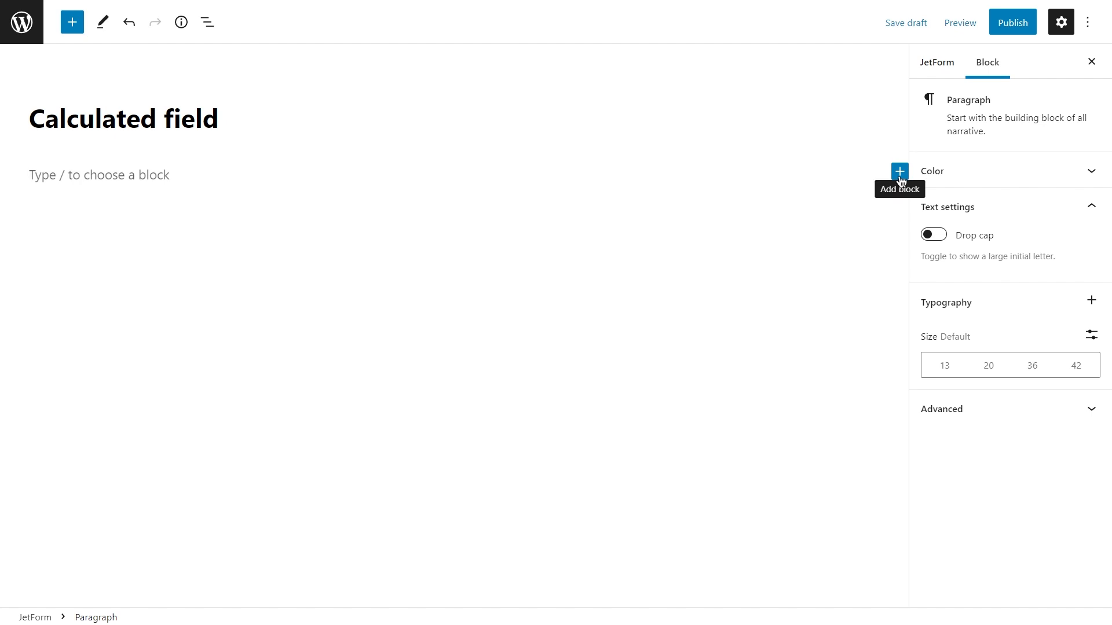
{"action": "left_click", "coordinate": [63, 23]}
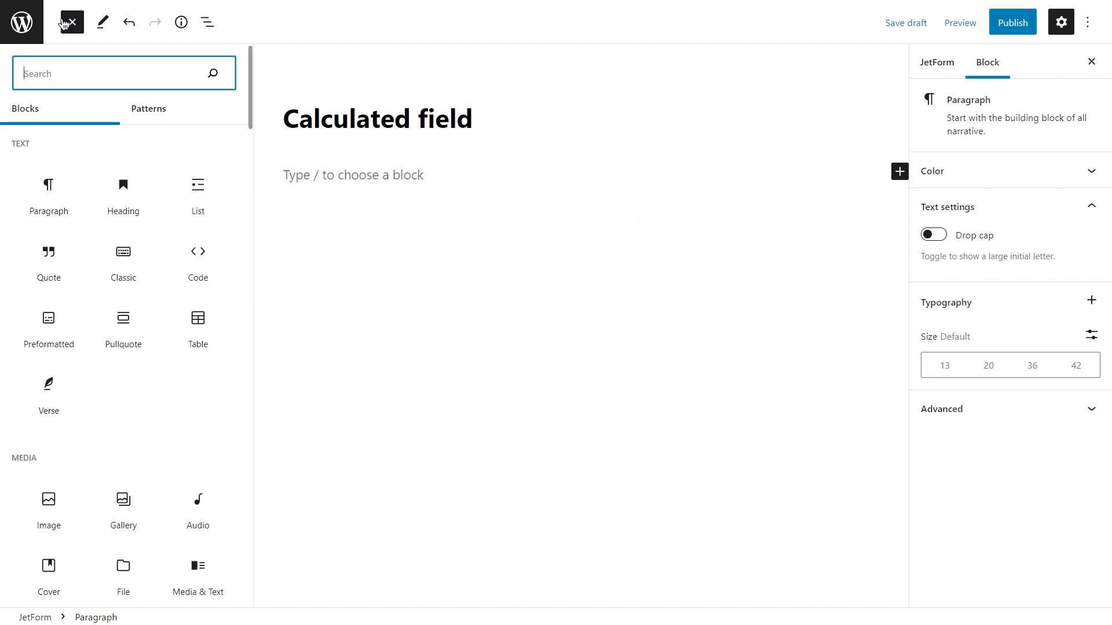
{"action": "type", "text": "calculated"}
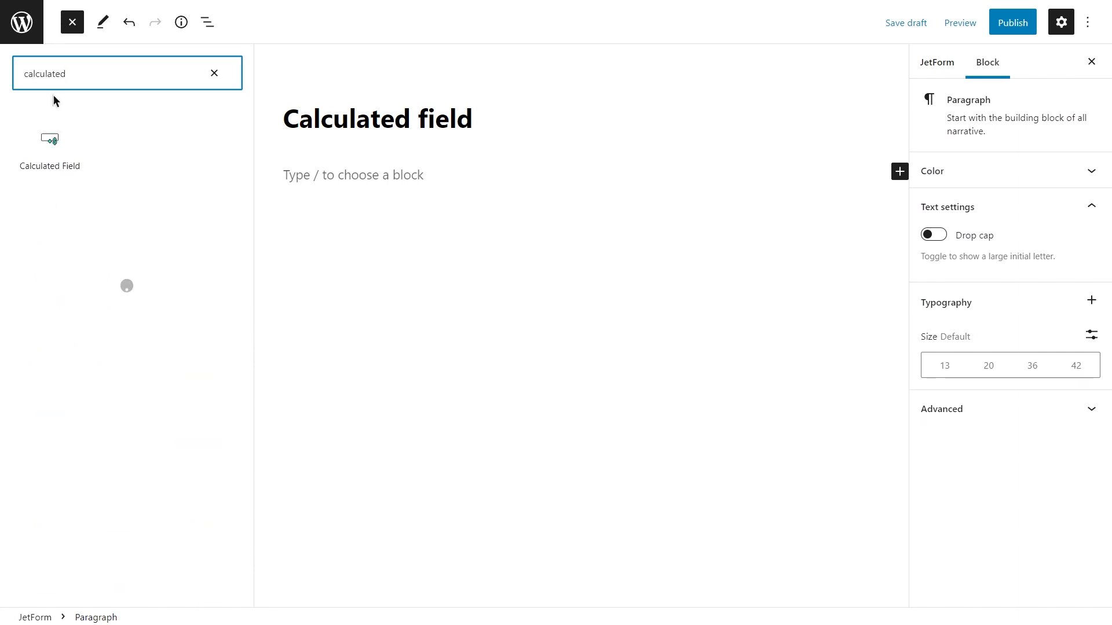
{"action": "left_click", "coordinate": [45, 148]}
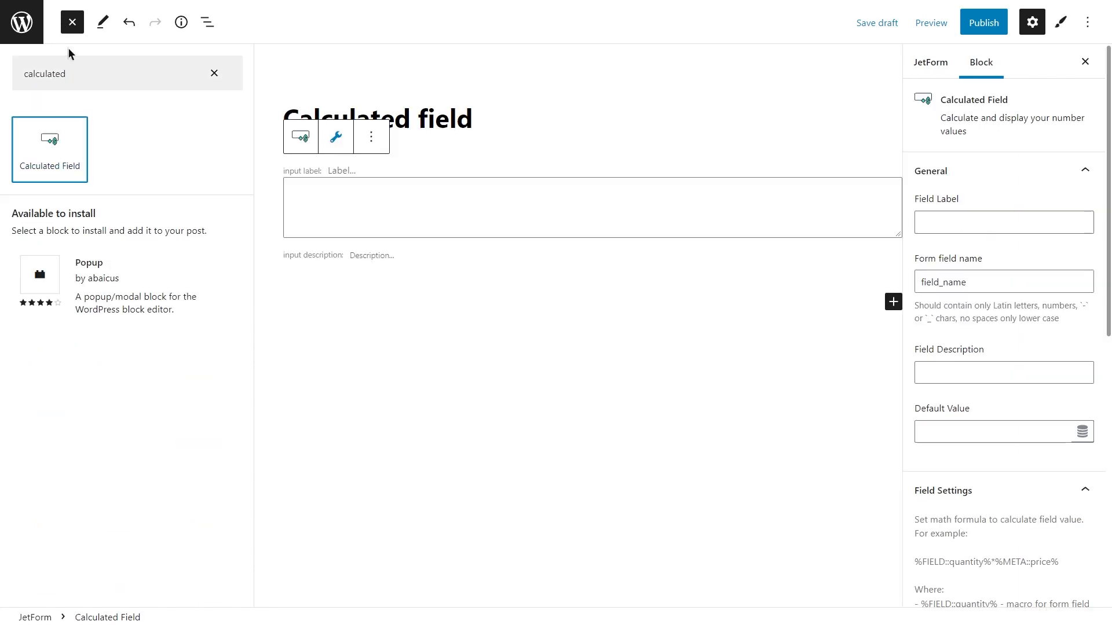
{"action": "left_click", "coordinate": [77, 30]}
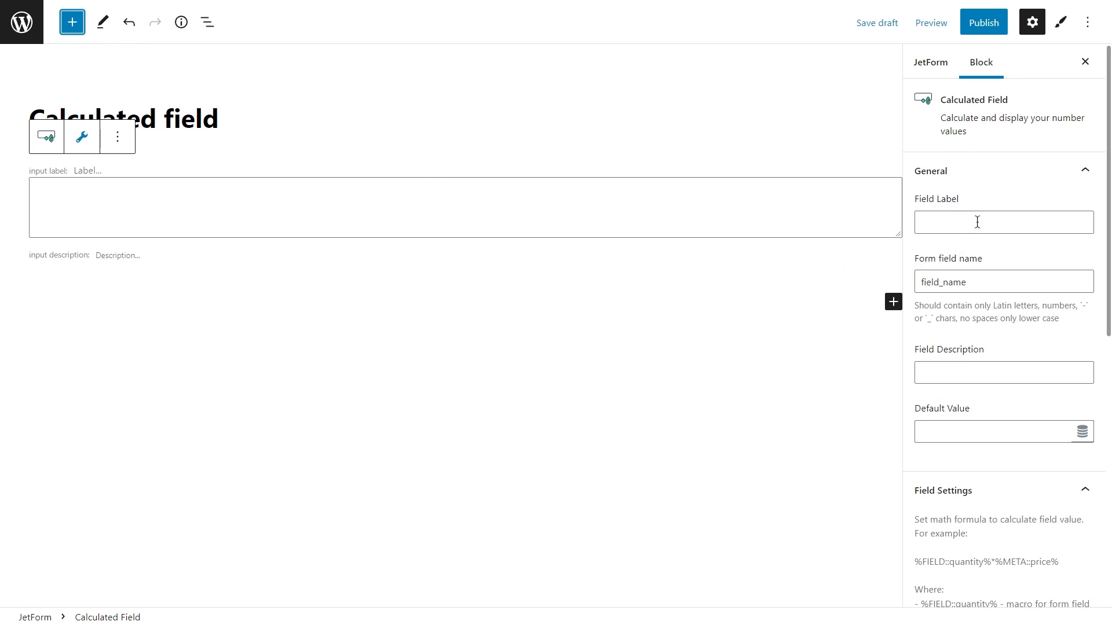
Set the calculated field's form field name to "total_price".
{"action": "double_click", "coordinate": [984, 276]}
{"action": "type", "text": "total"}
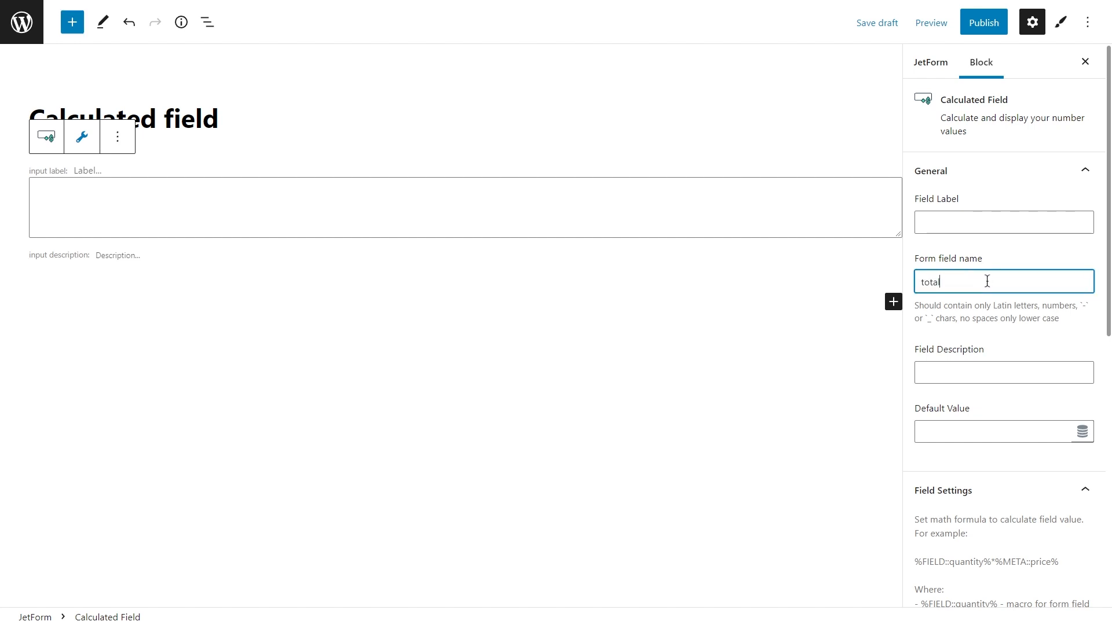
{"action": "type", "text": "_price"}
{"action": "left_click", "coordinate": [998, 331]}
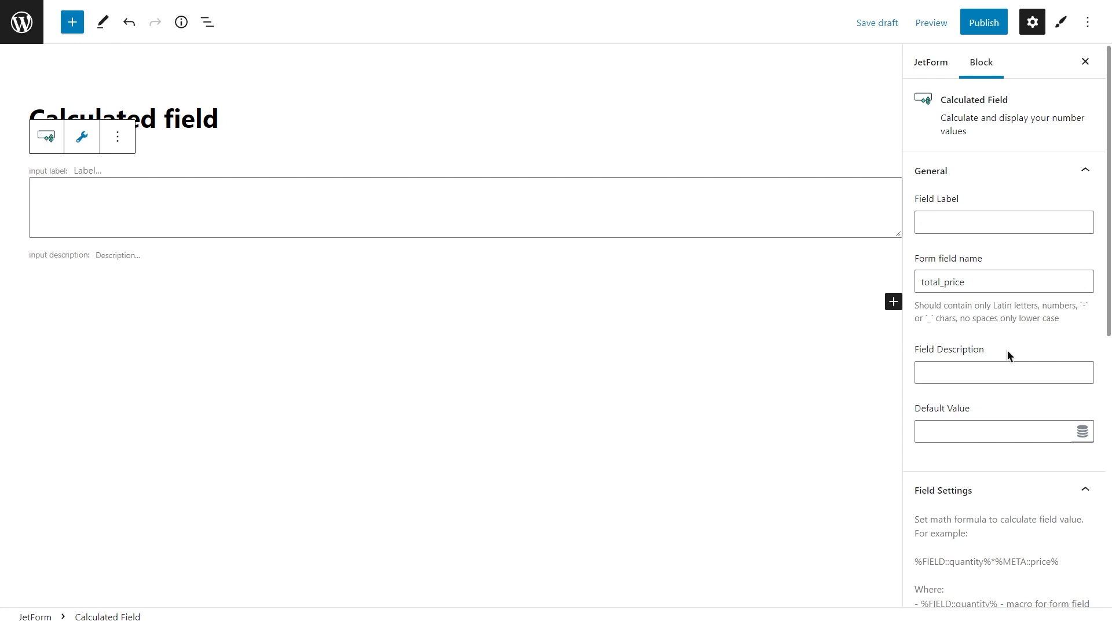
{"action": "left_click", "coordinate": [1016, 427]}
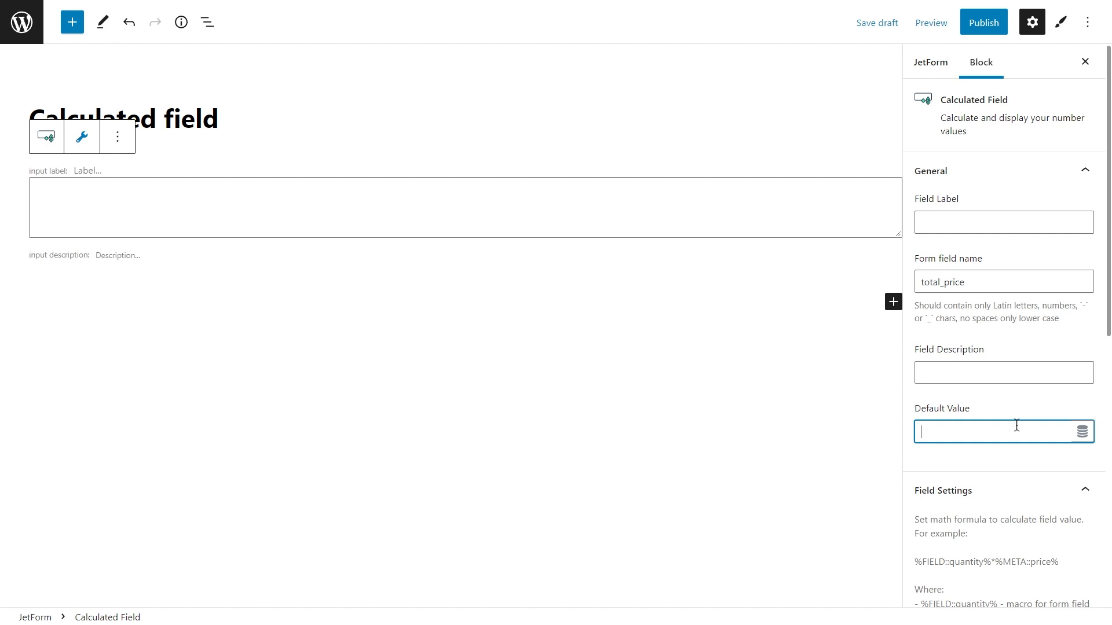
Set the calculated field's thousands separator to a comma.
{"action": "left_click", "coordinate": [1005, 172]}
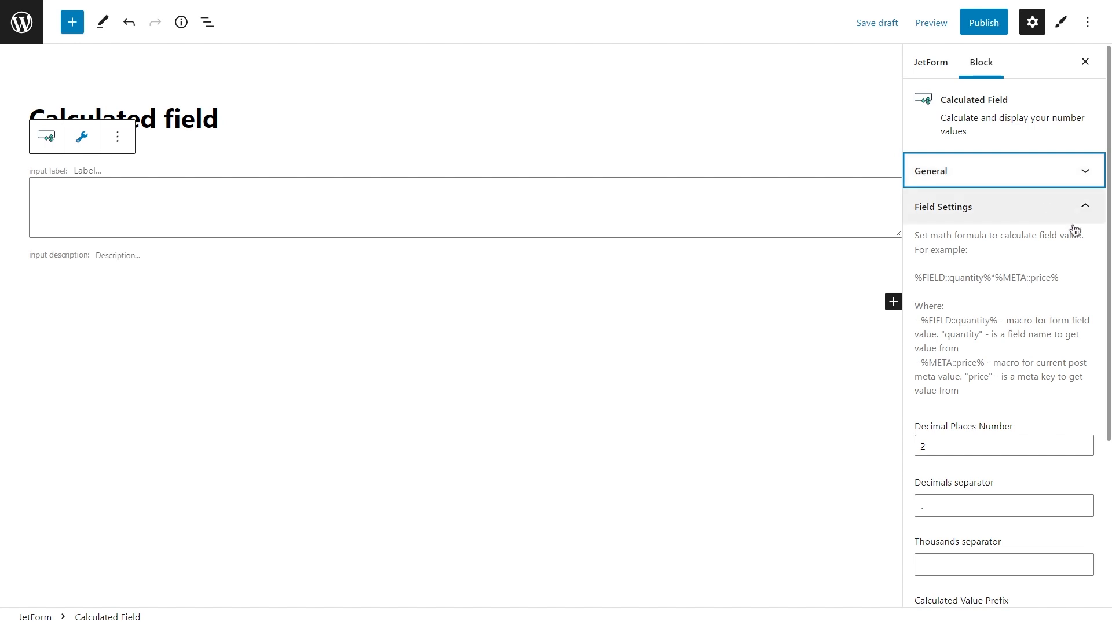
{"action": "scroll", "coordinate": [1096, 243], "scroll_direction": "down", "scroll_amount": 1}
{"action": "scroll", "coordinate": [1096, 244], "scroll_direction": "down", "scroll_amount": 1}
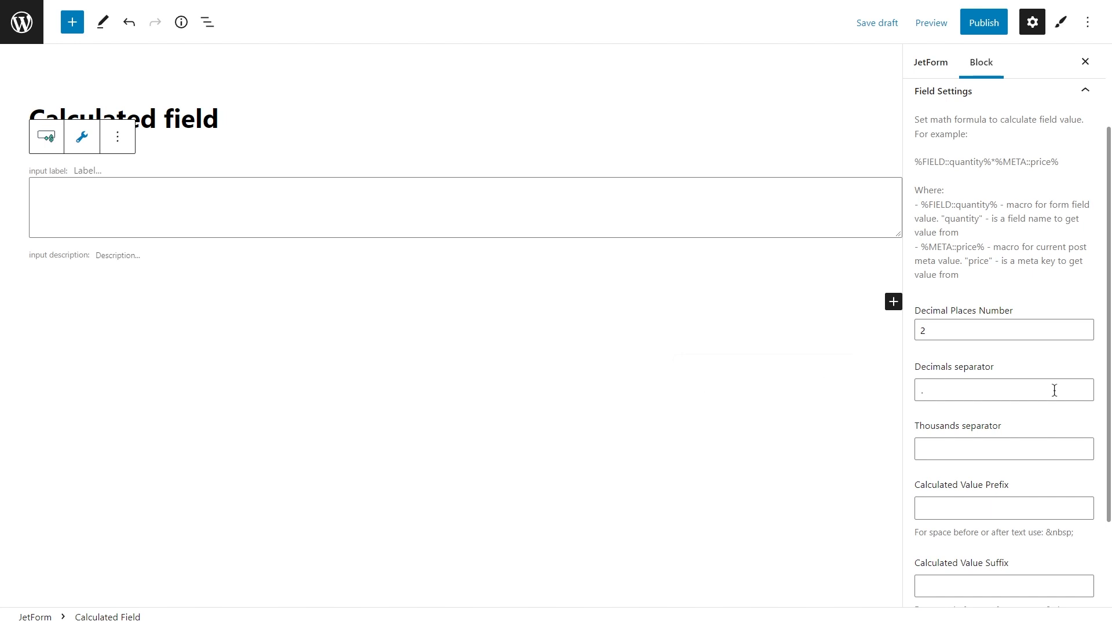
{"action": "left_click", "coordinate": [1052, 449]}
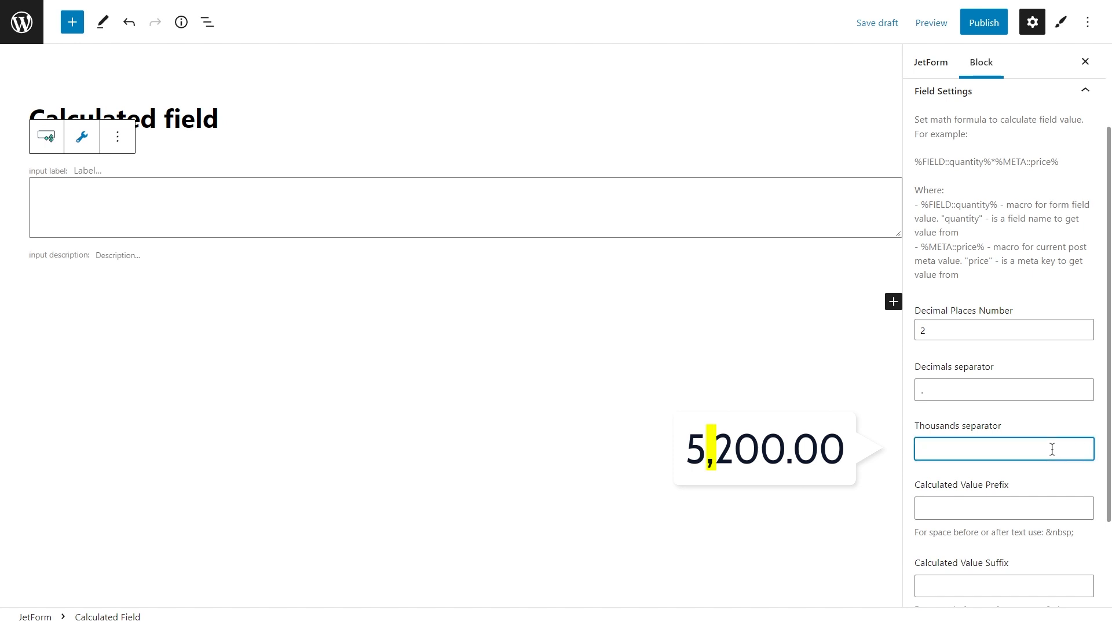
{"action": "type", "text": ","}
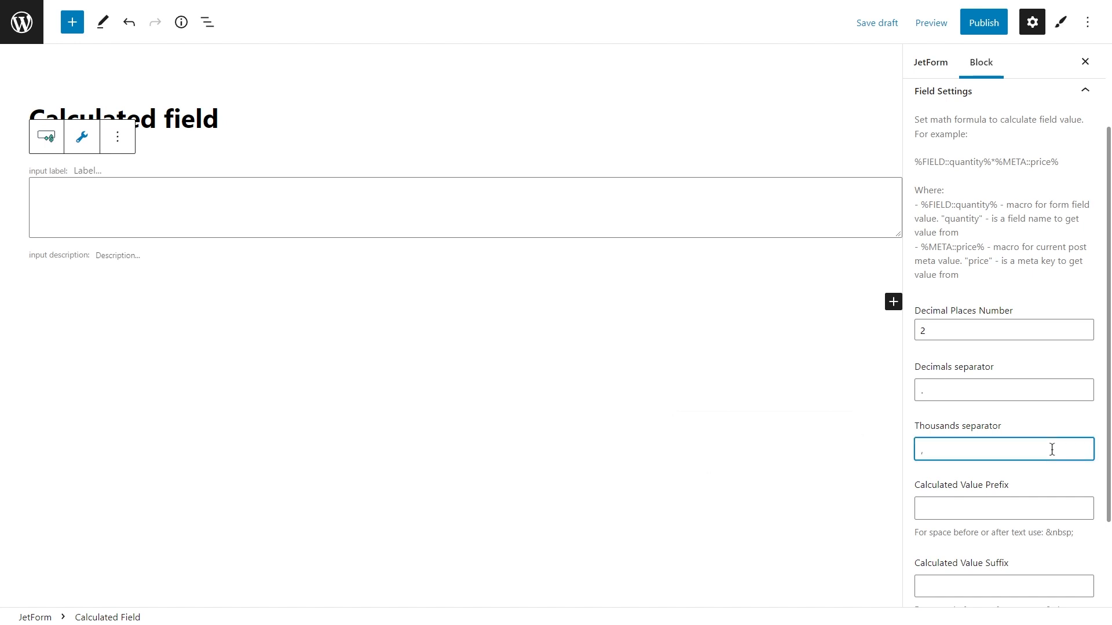
{"action": "type", "text": "&nbsp;"}
{"action": "key", "text": "ctrl+a"}
{"action": "key", "text": "BackSpace"}
{"action": "left_click", "coordinate": [1055, 429]}
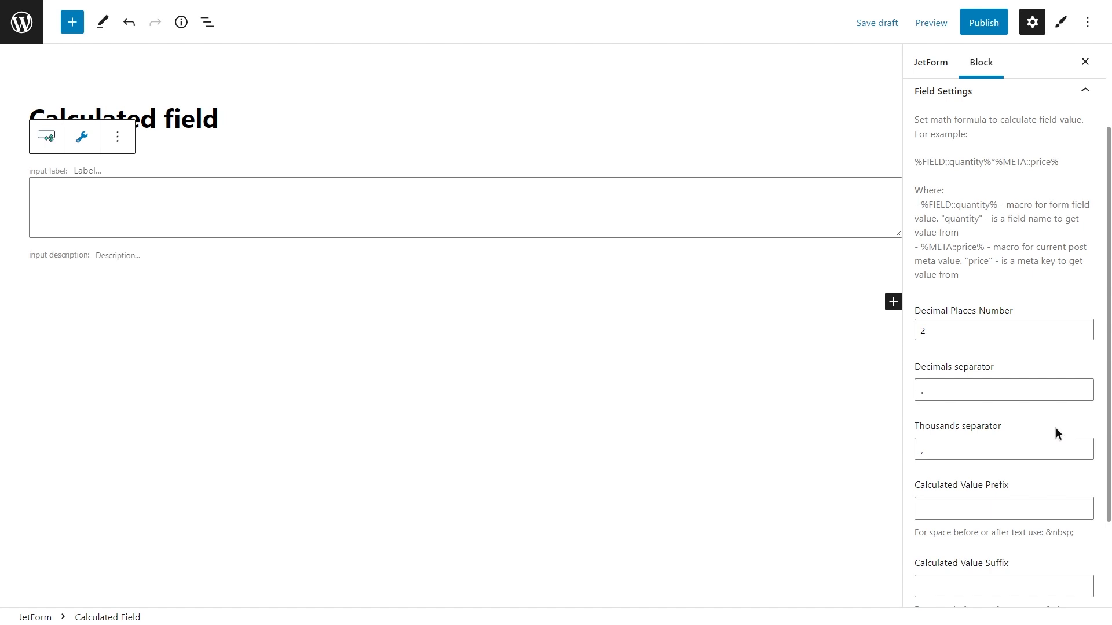
Set the calculated value prefix to "Total price:&nbsp;" and leave the calculated field not hidden.
{"action": "scroll", "coordinate": [1055, 428], "scroll_direction": "down", "scroll_amount": 2}
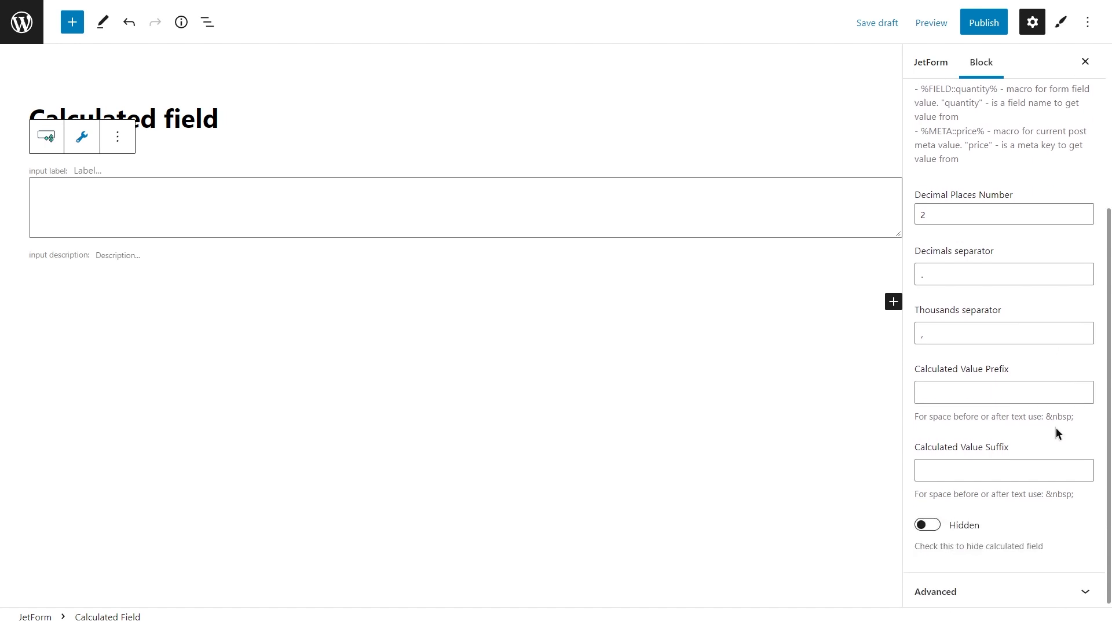
{"action": "left_click", "coordinate": [1042, 394]}
{"action": "type", "text": "Total pri"}
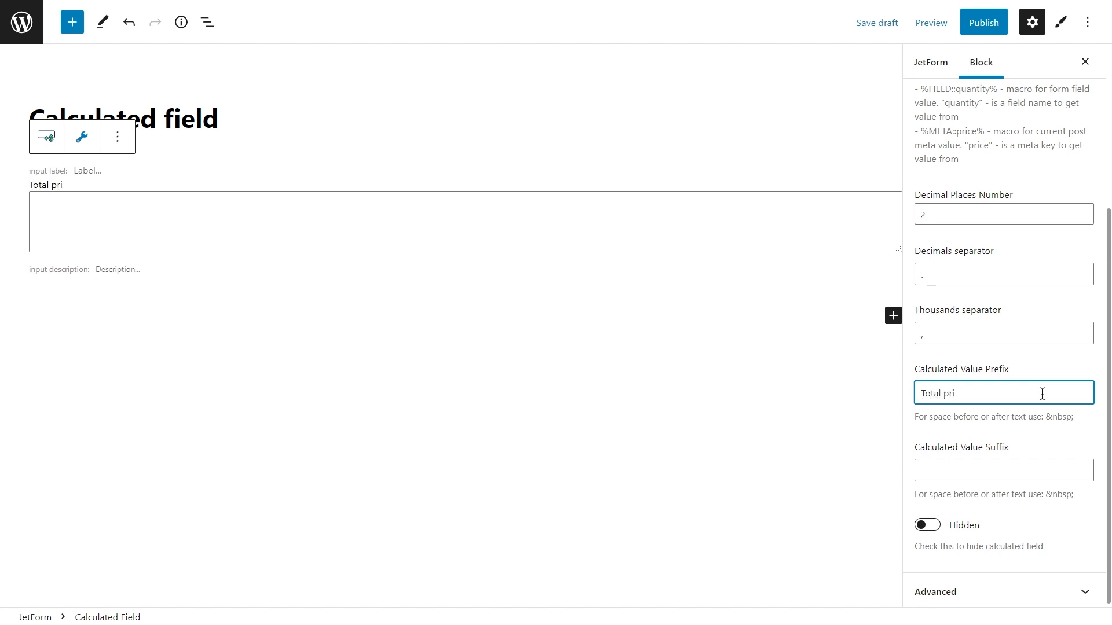
{"action": "type", "text": "ce:&nbsp;"}
{"action": "left_click", "coordinate": [930, 526]}
{"action": "left_click", "coordinate": [929, 527]}
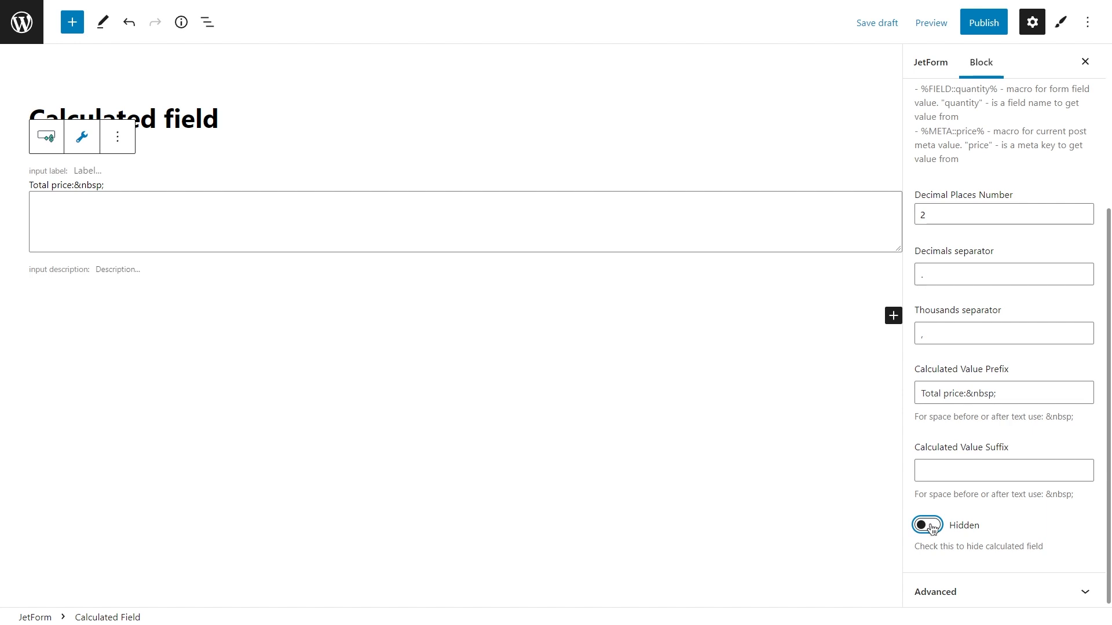
Add a Checkbox Field block to the form and move it above the calculated field.
{"action": "left_click", "coordinate": [893, 316]}
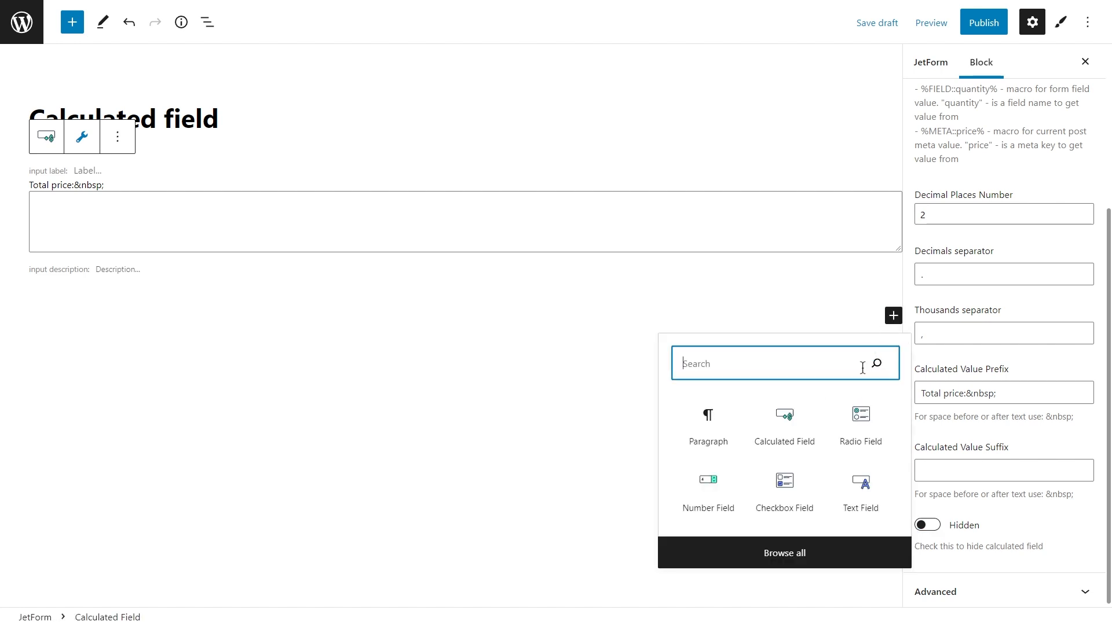
{"action": "left_click", "coordinate": [798, 486]}
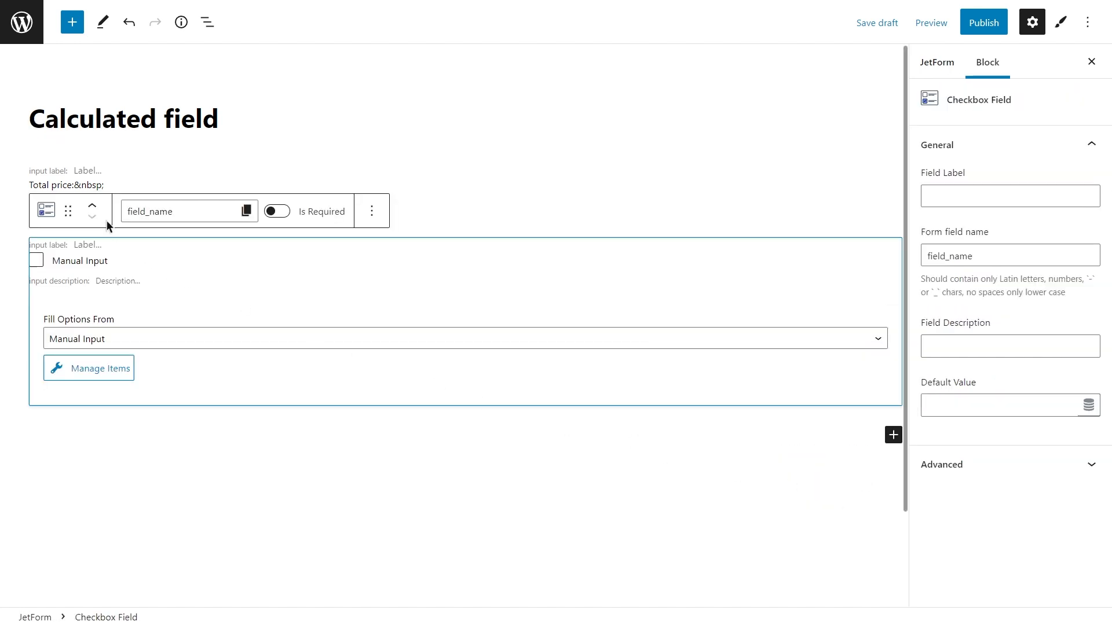
{"action": "left_click", "coordinate": [92, 206]}
Label the checkbox field "Additional" and set its form field name to "additional".
{"action": "left_click", "coordinate": [948, 196]}
{"action": "type", "text": "Additional"}
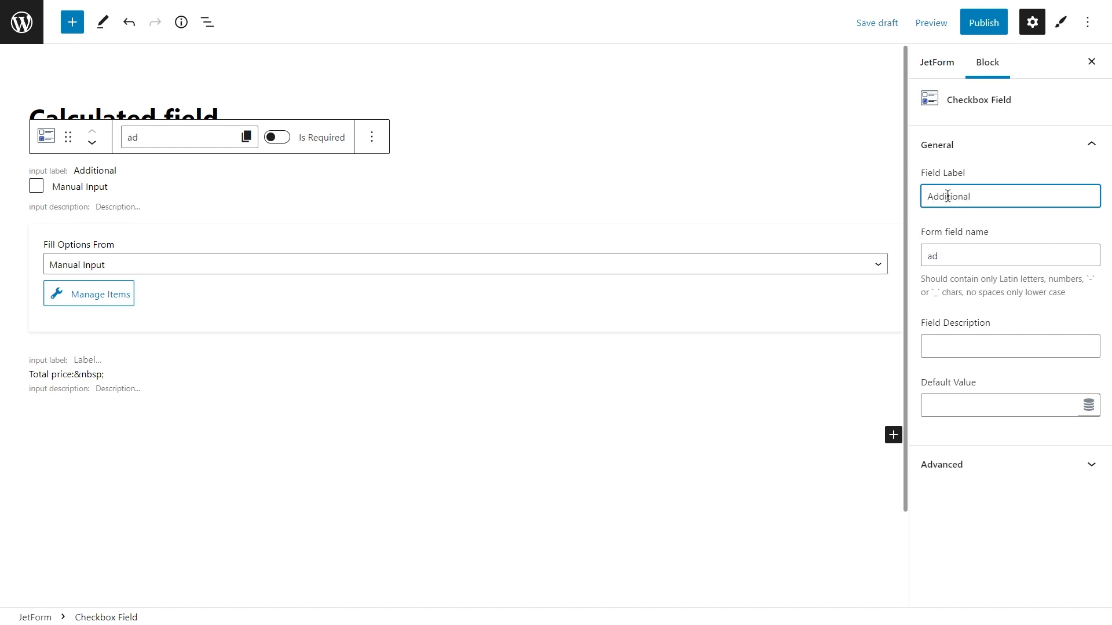
{"action": "left_click", "coordinate": [964, 255]}
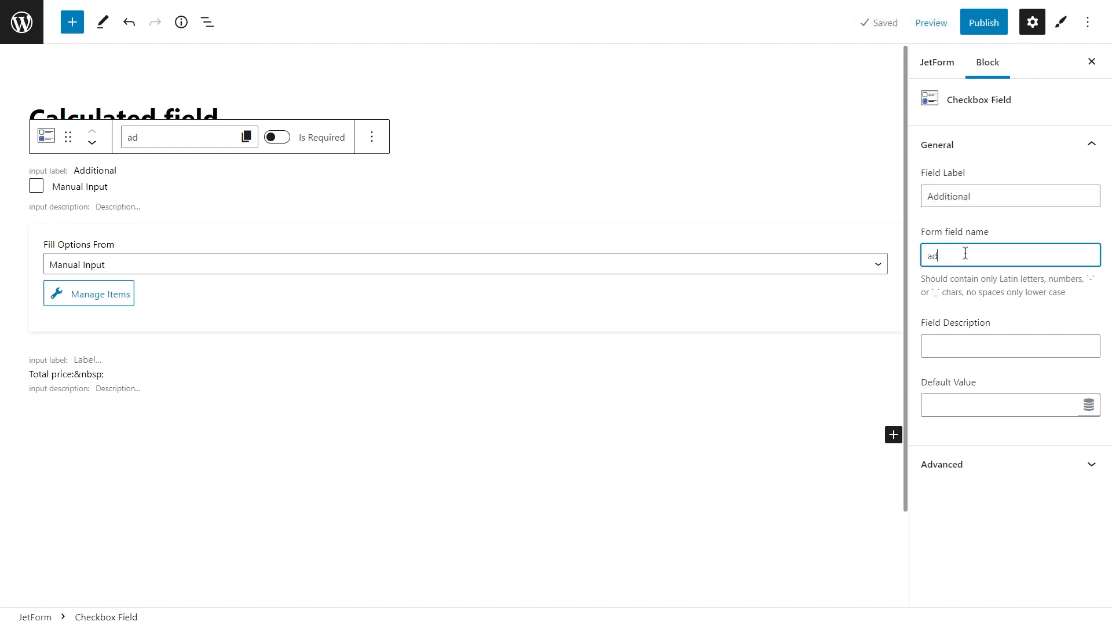
{"action": "type", "text": "ditional"}
Define the checkbox field's first manual option with label "Musician/band", value "band" and calculate value 600.
{"action": "left_click", "coordinate": [130, 288]}
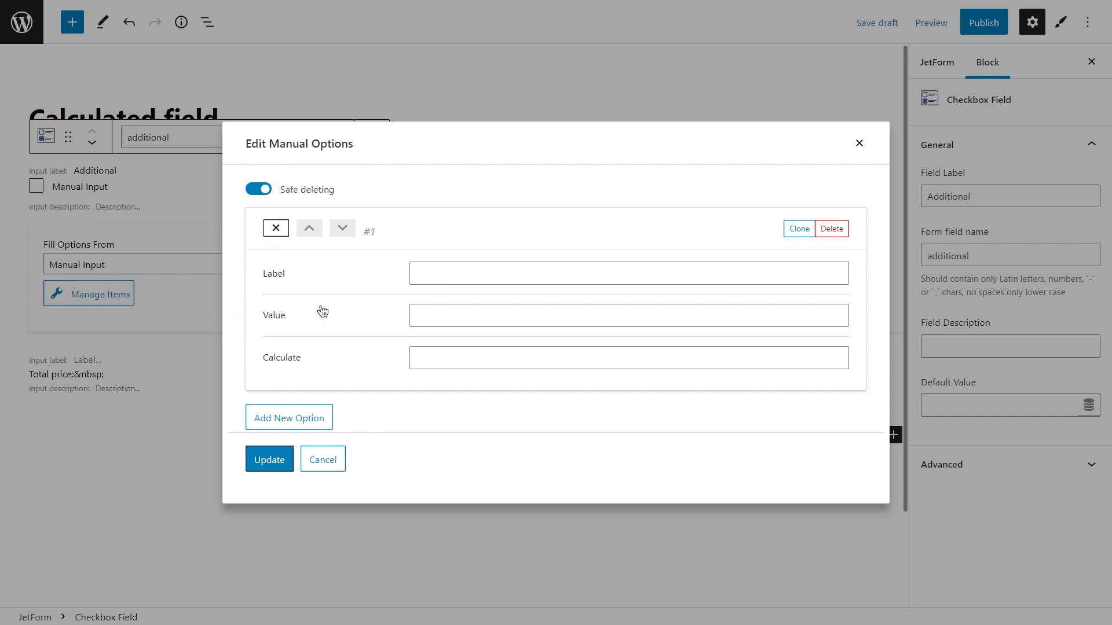
{"action": "left_click", "coordinate": [445, 272]}
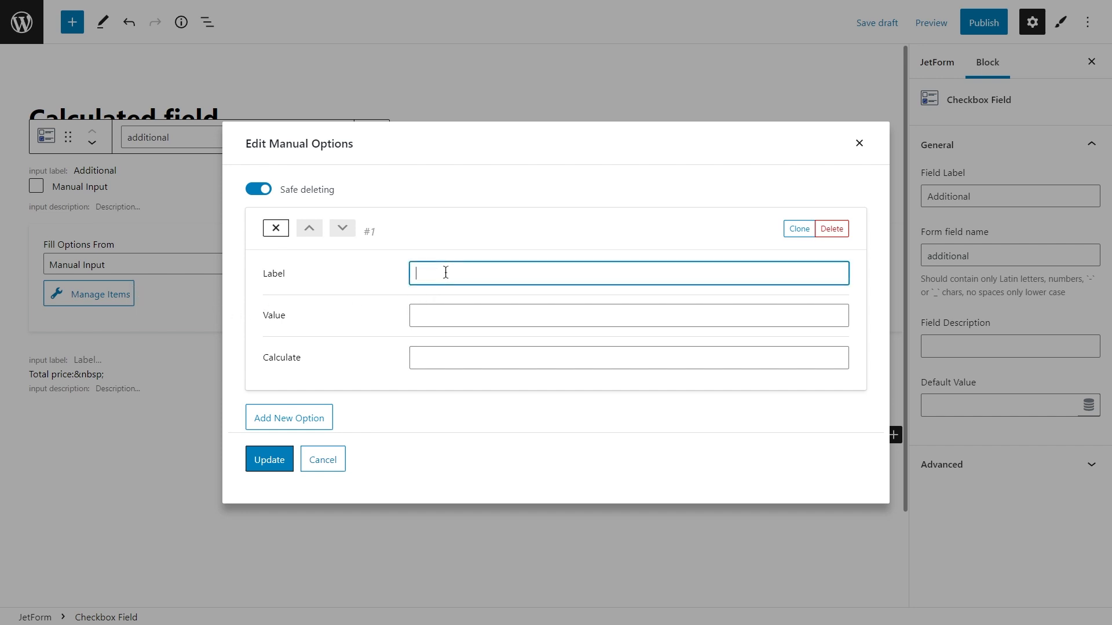
{"action": "type", "text": "Musician/band"}
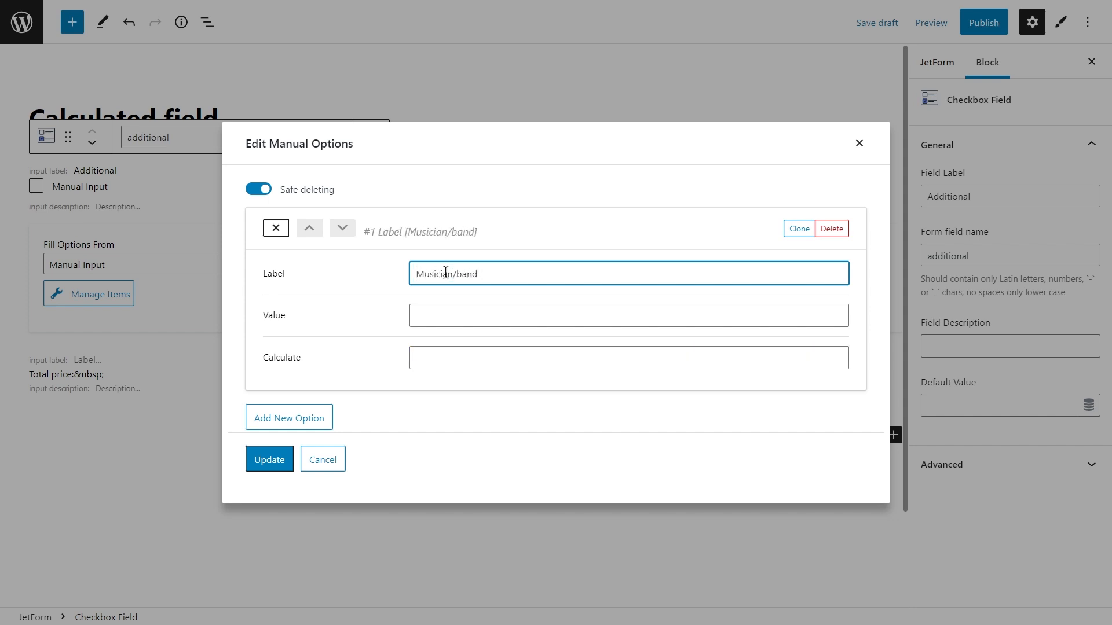
{"action": "left_click", "coordinate": [450, 316]}
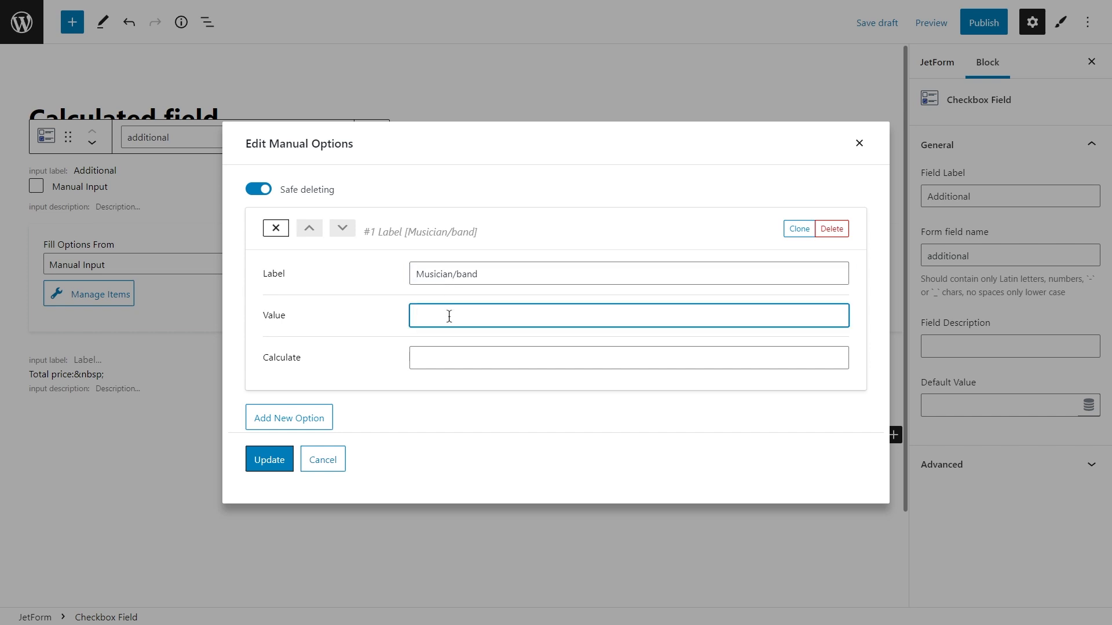
{"action": "type", "text": "band"}
{"action": "left_click", "coordinate": [445, 351]}
{"action": "type", "text": "600"}
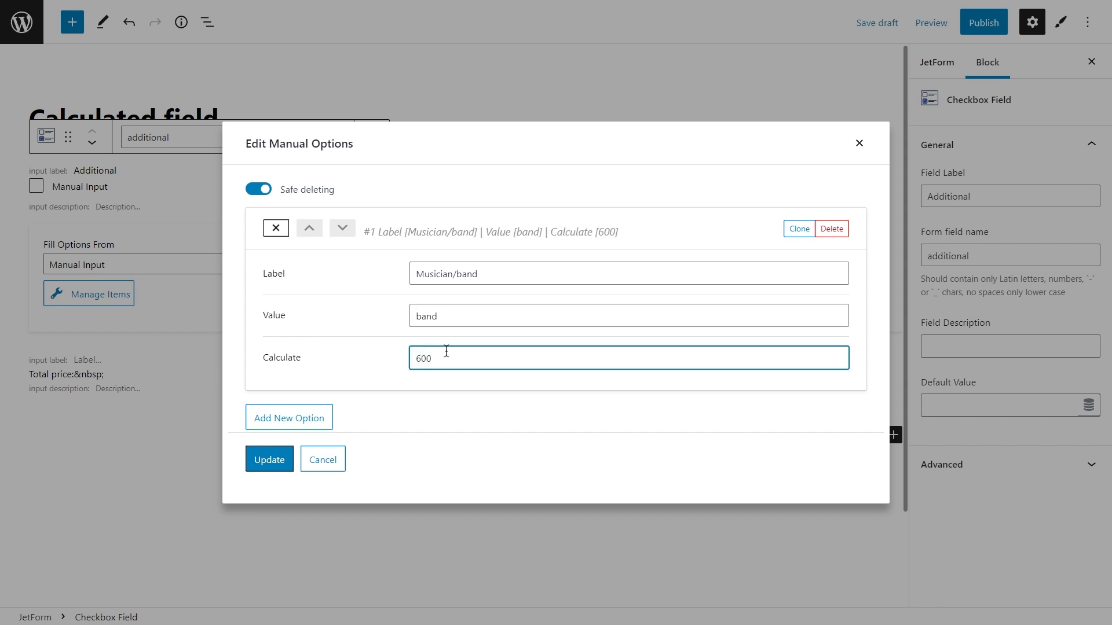
{"action": "left_click", "coordinate": [276, 229]}
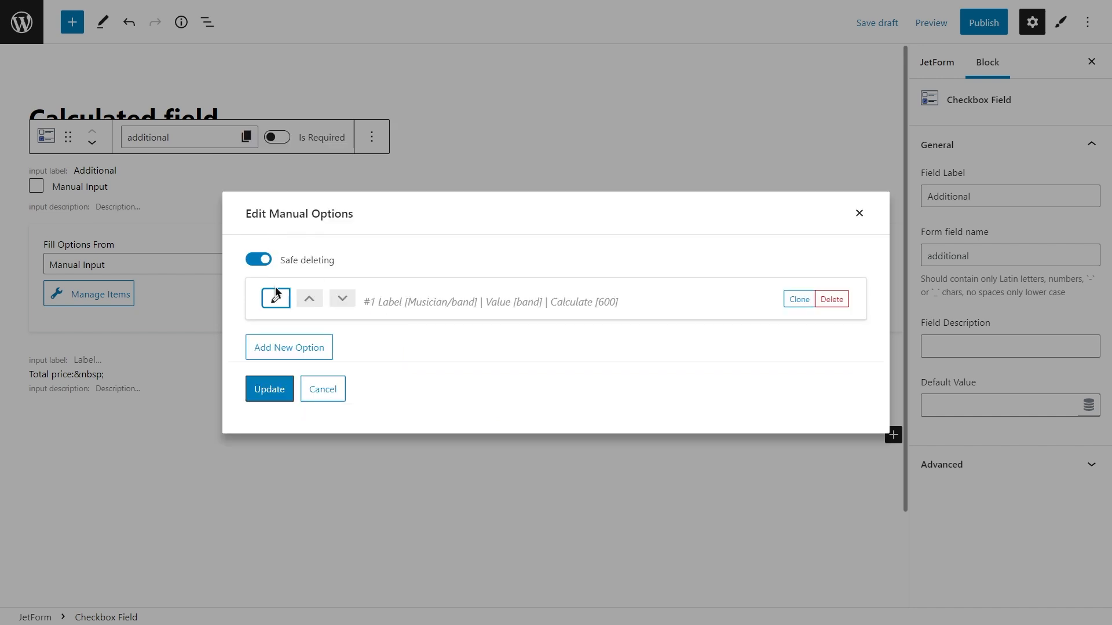
Add a second checkbox option with label "Photographer", value "photographer" and calculate value 1000.
{"action": "left_click", "coordinate": [288, 347]}
{"action": "left_click", "coordinate": [449, 301]}
{"action": "type", "text": "Photographer"}
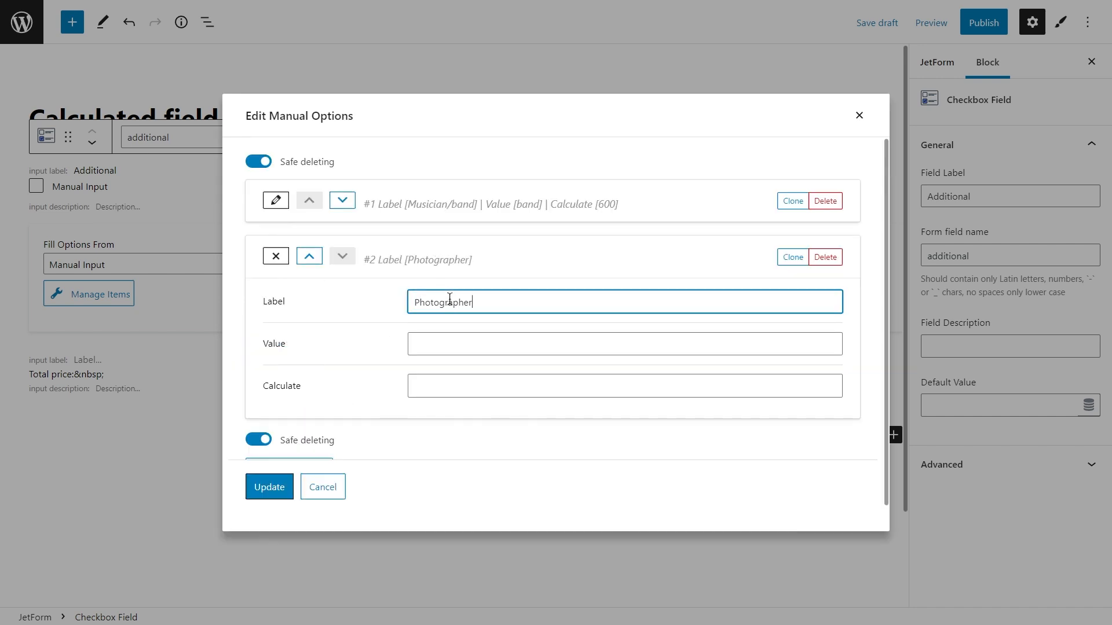
{"action": "double_click", "coordinate": [449, 299]}
{"action": "left_click", "coordinate": [466, 343]}
{"action": "type", "text": "photographer"}
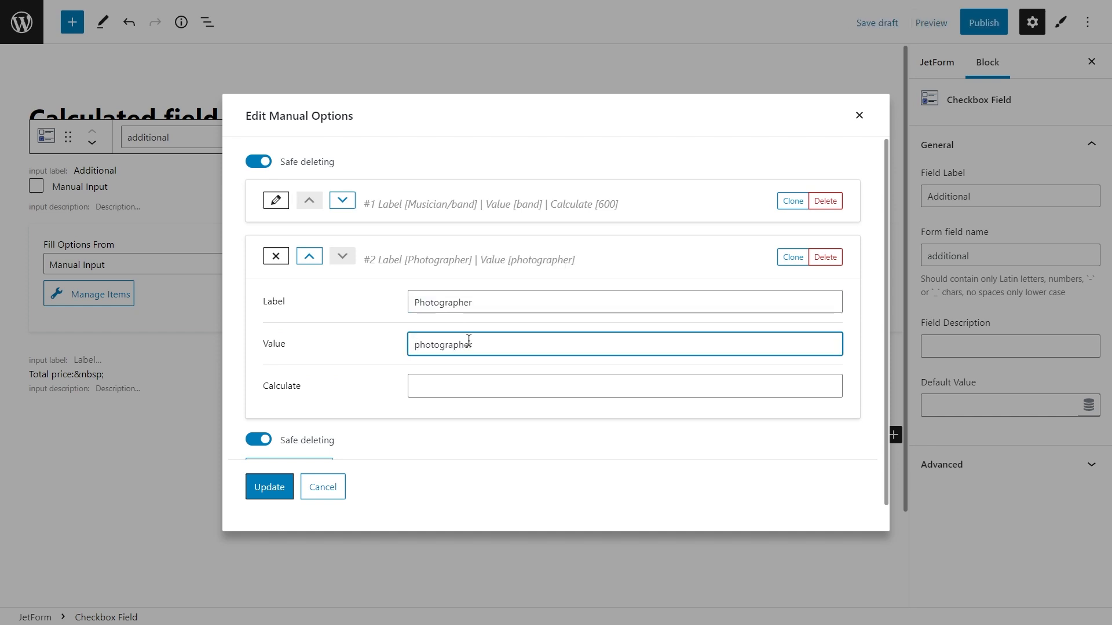
{"action": "left_click", "coordinate": [471, 386]}
{"action": "type", "text": "1000"}
{"action": "left_click", "coordinate": [281, 261]}
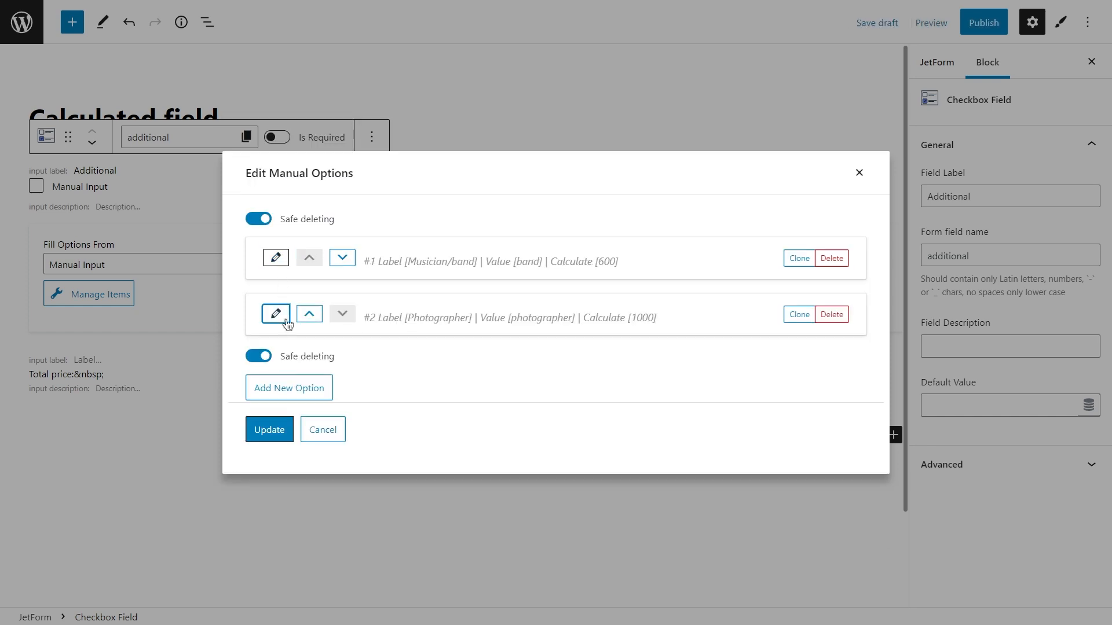
Add a third checkbox option with label "Videographer", value "videographer" and calculate value 2000.
{"action": "left_click", "coordinate": [308, 388]}
{"action": "left_click", "coordinate": [436, 358]}
{"action": "type", "text": "Videographer"}
{"action": "double_click", "coordinate": [437, 354]}
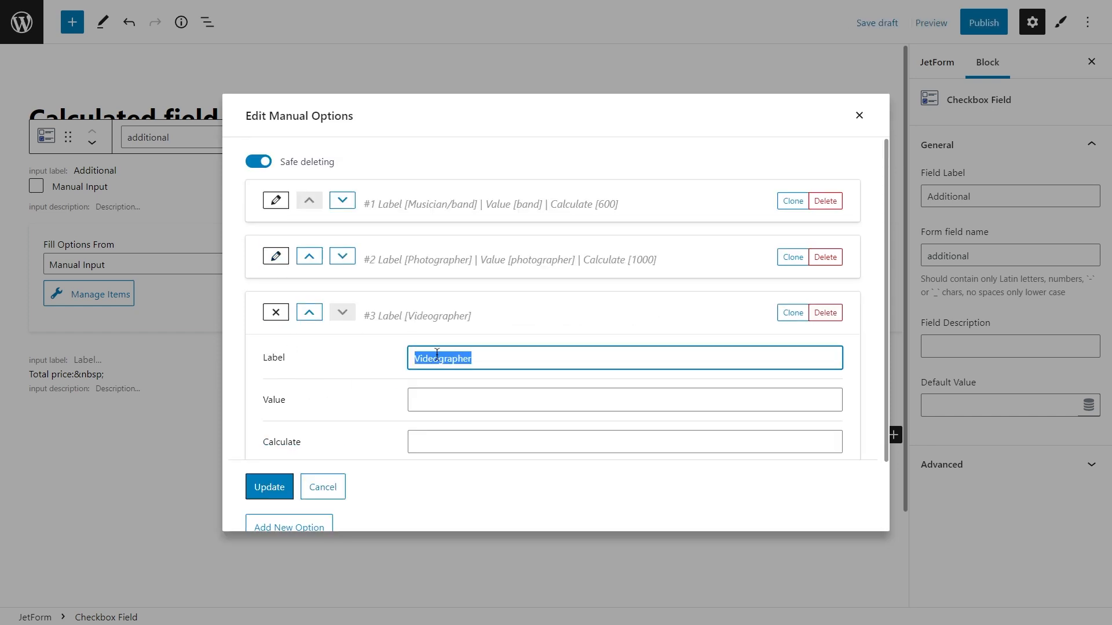
{"action": "left_click", "coordinate": [448, 401]}
{"action": "type", "text": "videographer"}
{"action": "left_click", "coordinate": [454, 442]}
{"action": "type", "text": "2000"}
{"action": "left_click", "coordinate": [275, 312]}
Add a fourth checkbox option with label "Florist", value "florist" and calculate value 400.
{"action": "left_click", "coordinate": [310, 421]}
{"action": "left_click", "coordinate": [423, 414]}
{"action": "type", "text": "Florist"}
{"action": "key", "text": "ctrl+a"}
{"action": "left_click", "coordinate": [423, 317]}
{"action": "left_click", "coordinate": [443, 359]}
{"action": "type", "text": "400"}
{"action": "left_click", "coordinate": [288, 234]}
Add a fifth checkbox option with label "Hair/make-up", value "mua" and calculate value 500, and save the option list.
{"action": "left_click", "coordinate": [295, 443]}
{"action": "left_click", "coordinate": [433, 275]}
{"action": "type", "text": "Hair/make-up"}
{"action": "left_click", "coordinate": [433, 316]}
{"action": "type", "text": "mua"}
{"action": "left_click", "coordinate": [458, 359]}
{"action": "type", "text": "500"}
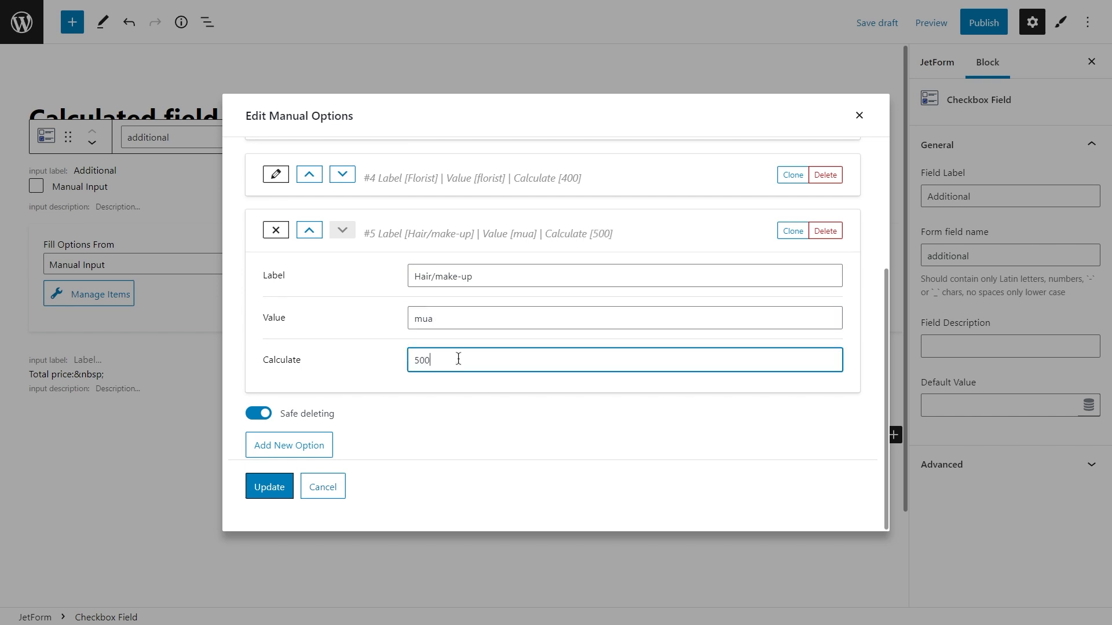
{"action": "left_click", "coordinate": [275, 230]}
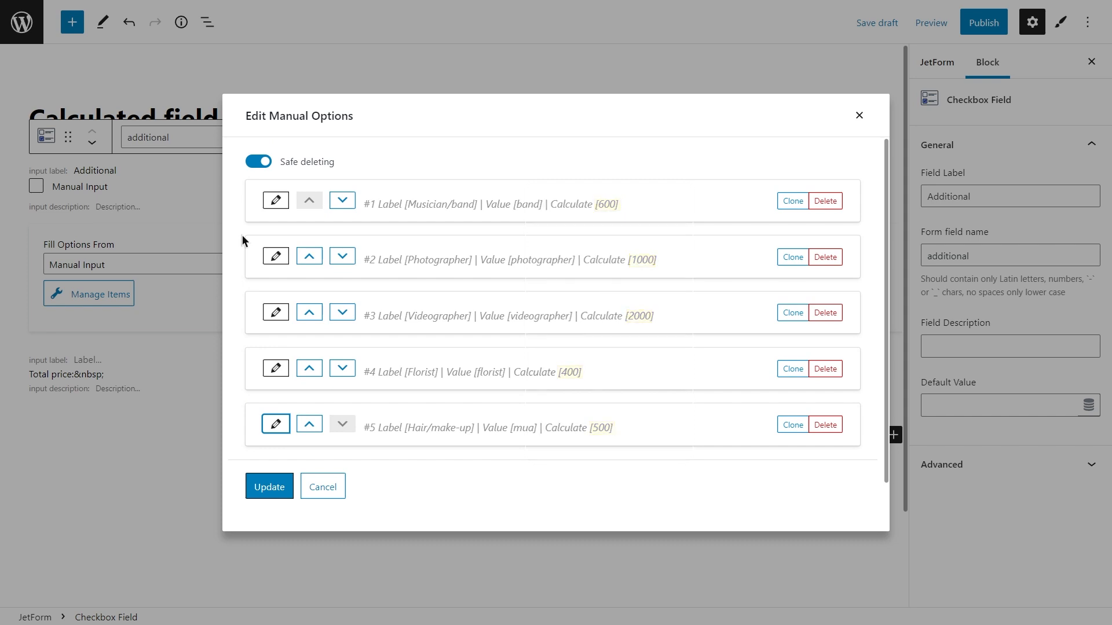
{"action": "left_click", "coordinate": [271, 486]}
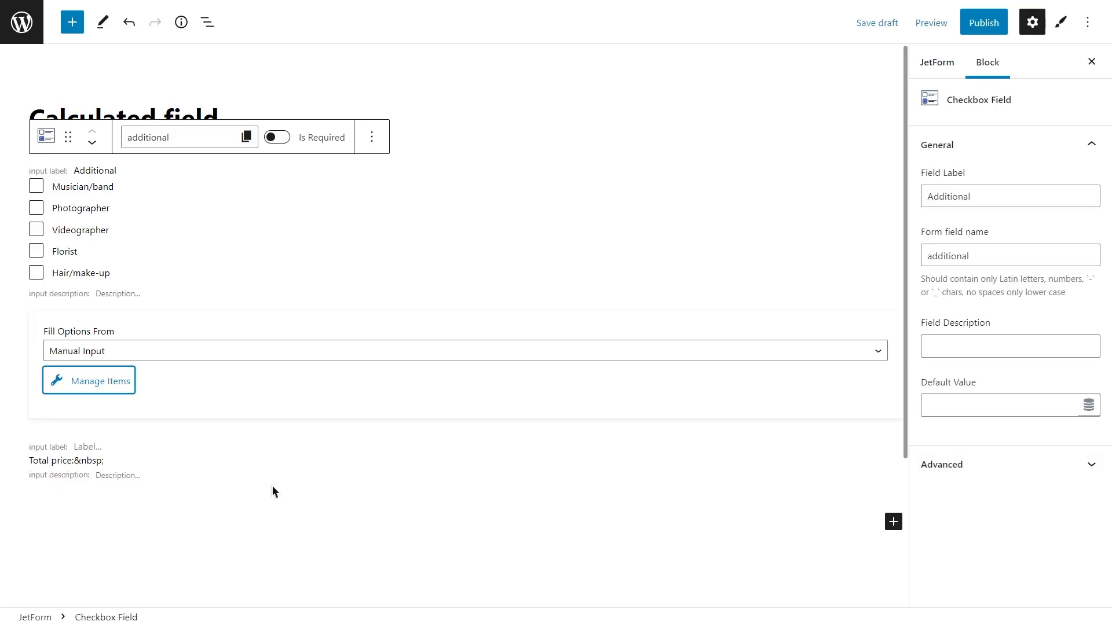
Insert the %FIELD::additional% macro as the calculated field's formula.
{"action": "left_click", "coordinate": [267, 465]}
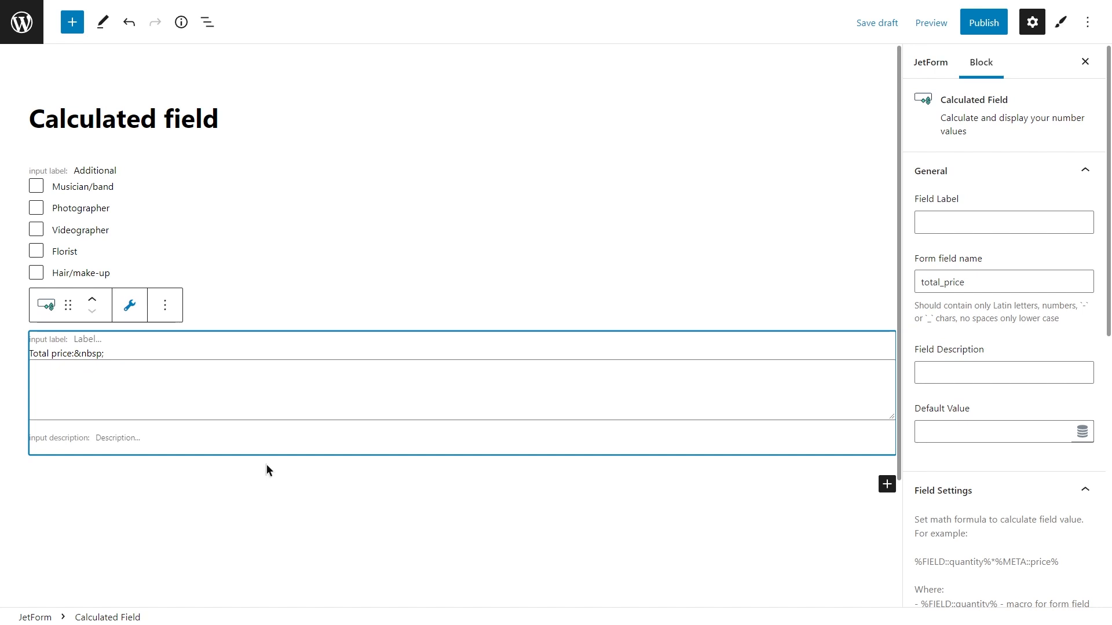
{"action": "left_click", "coordinate": [130, 306]}
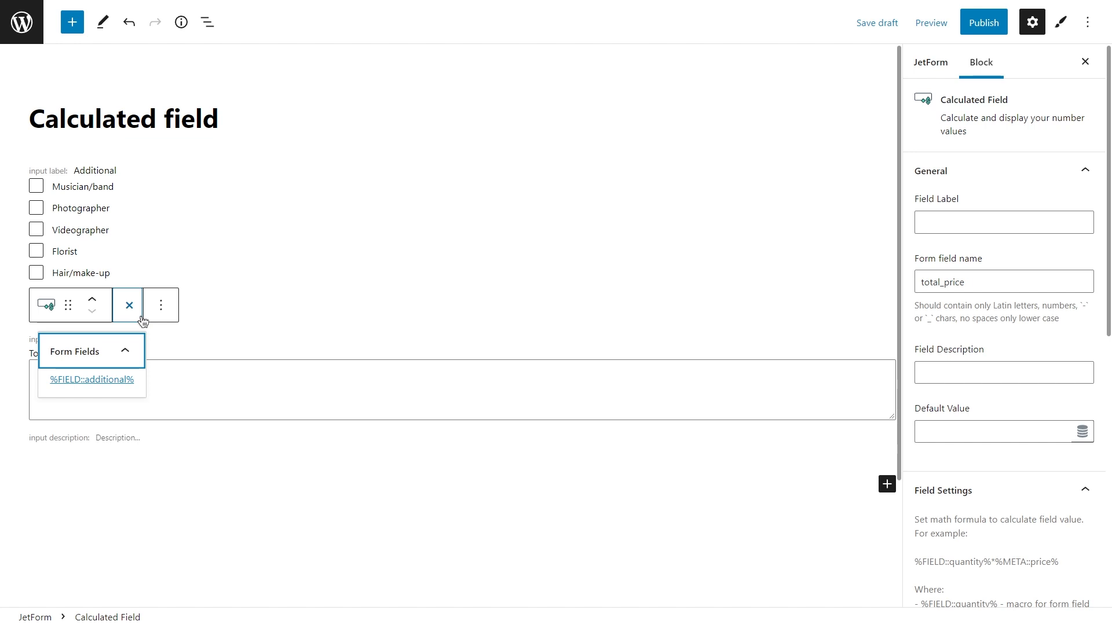
{"action": "left_click", "coordinate": [123, 381]}
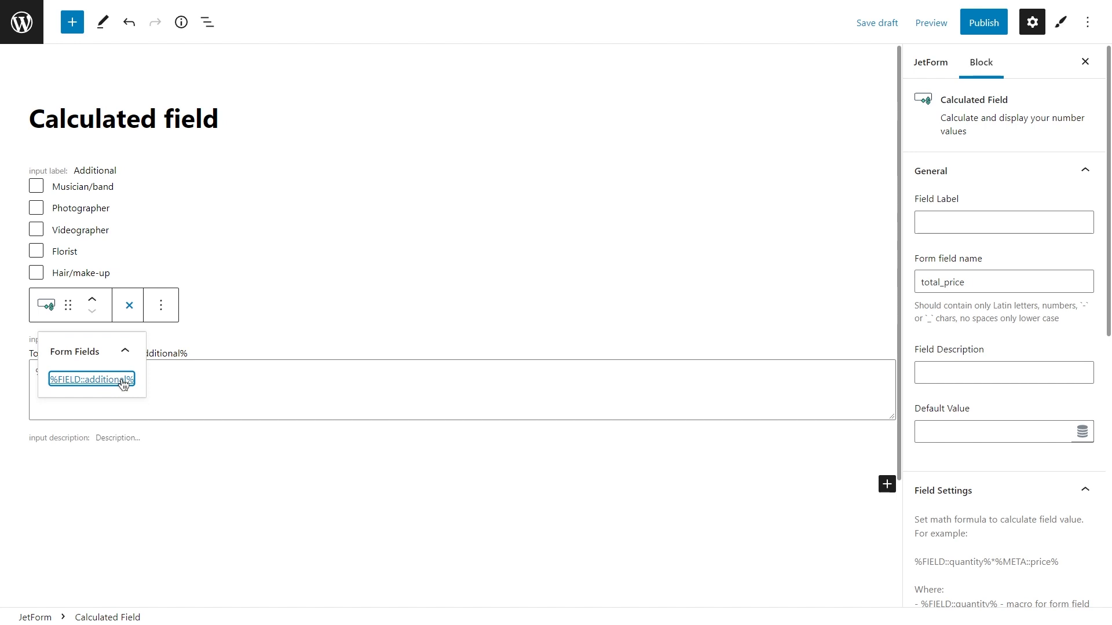
{"action": "left_click", "coordinate": [130, 310]}
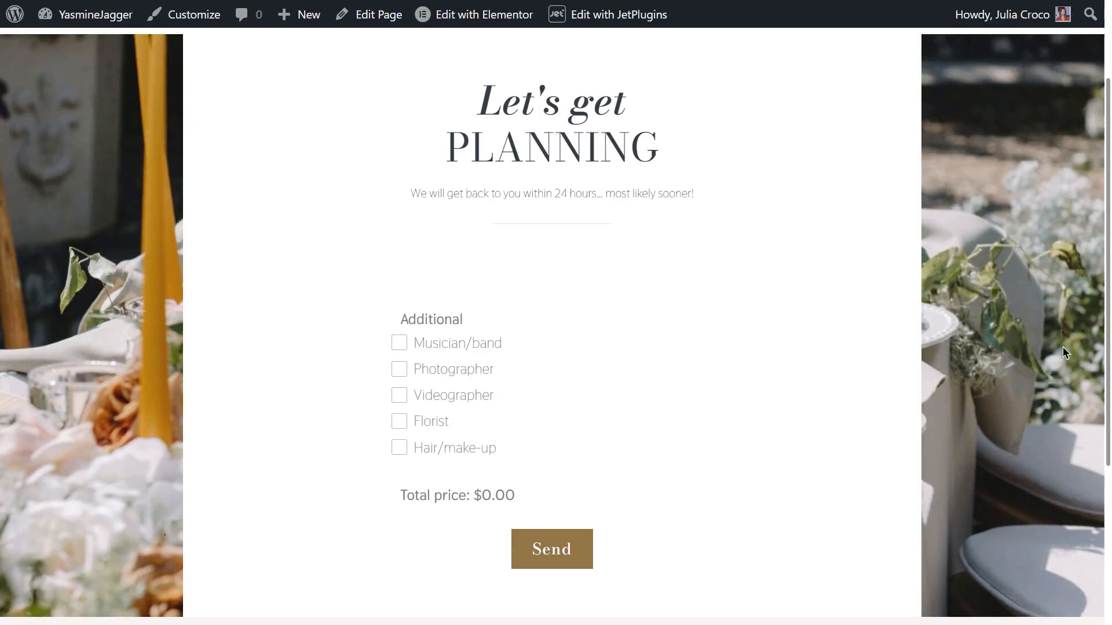
Test the total price on the published page by selecting all five Additional options and then deselecting Videographer.
{"action": "left_click", "coordinate": [471, 346]}
{"action": "left_click", "coordinate": [470, 371]}
{"action": "left_click", "coordinate": [471, 398]}
{"action": "left_click", "coordinate": [440, 421]}
{"action": "left_click", "coordinate": [454, 449]}
{"action": "left_click", "coordinate": [444, 399]}
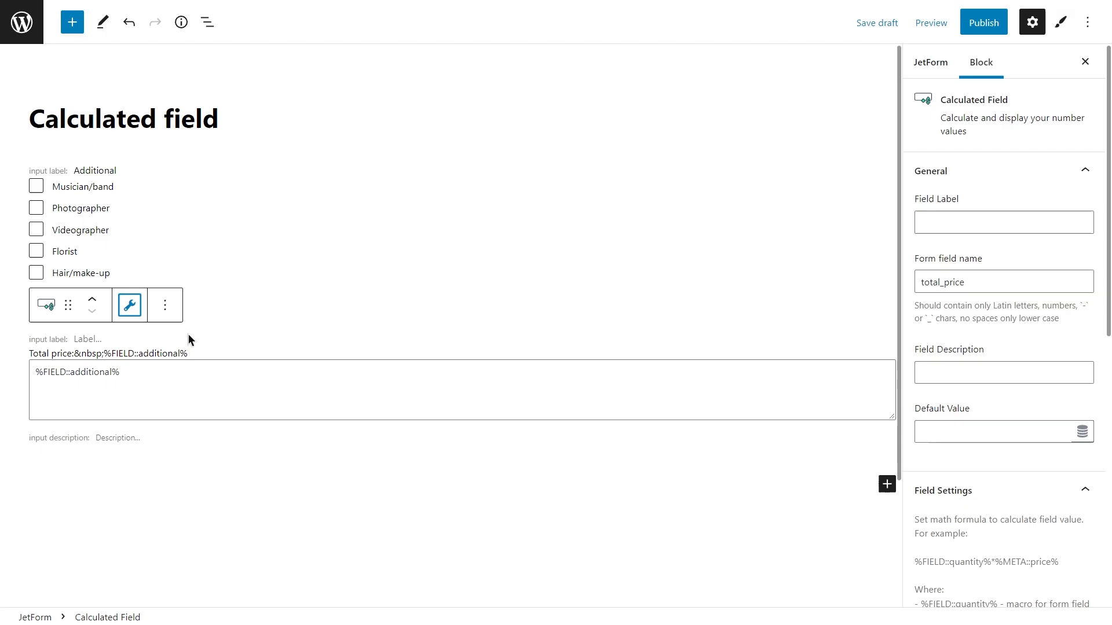
Clear the calculated field's formula and remove the Additional checkbox field from the form.
{"action": "left_click_drag", "start_coordinate": [163, 372], "coordinate": [35, 372]}
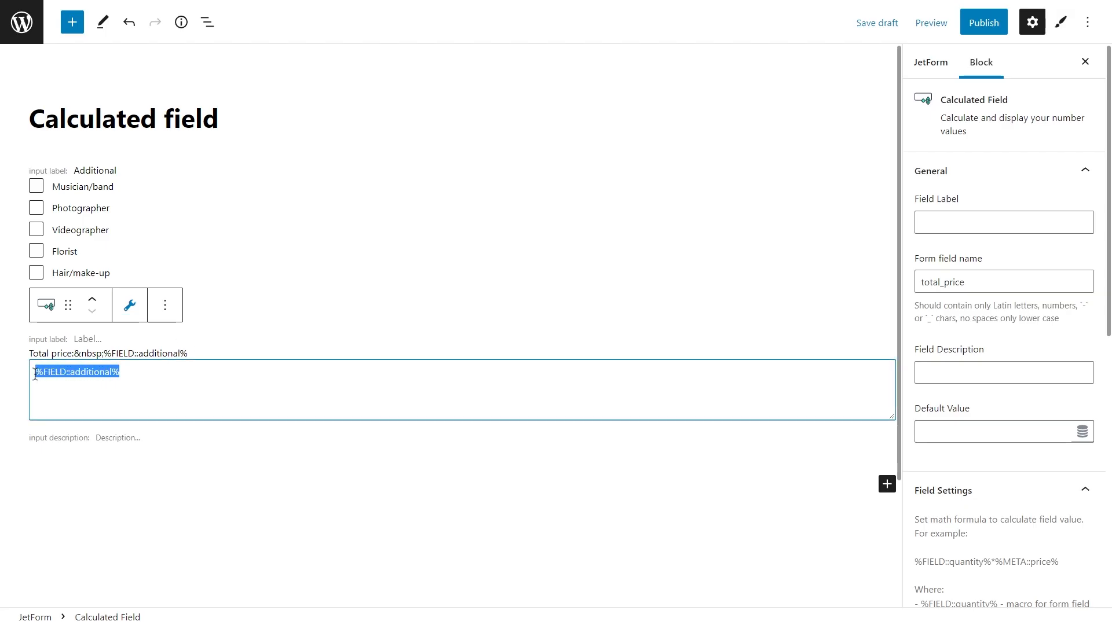
{"action": "key", "text": "BackSpace"}
{"action": "left_click", "coordinate": [116, 236]}
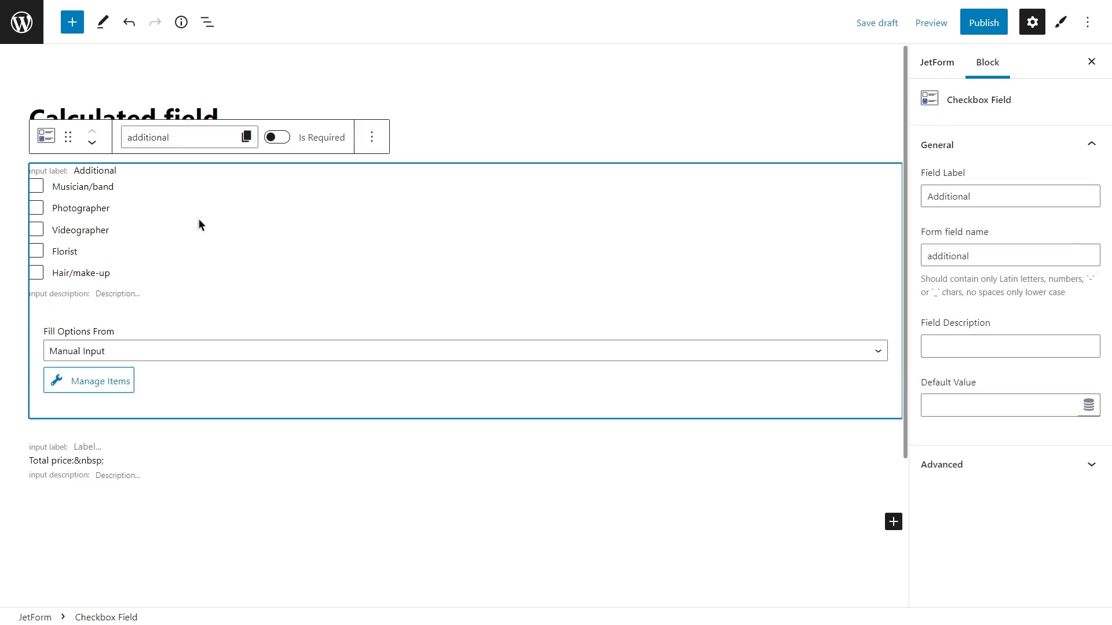
{"action": "left_click", "coordinate": [371, 137]}
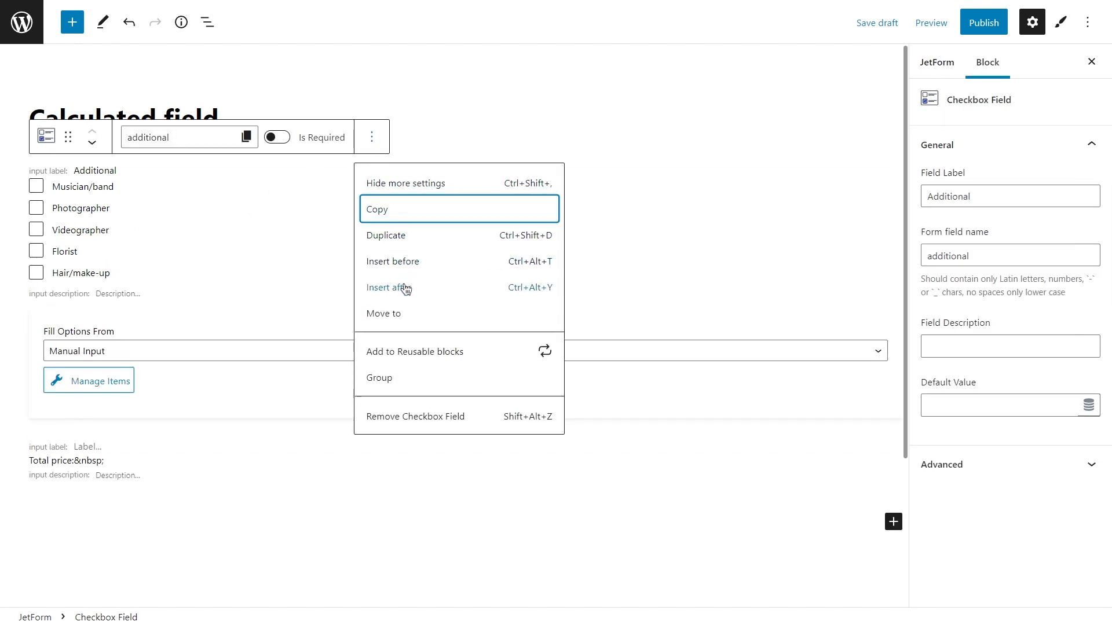
{"action": "left_click", "coordinate": [405, 415]}
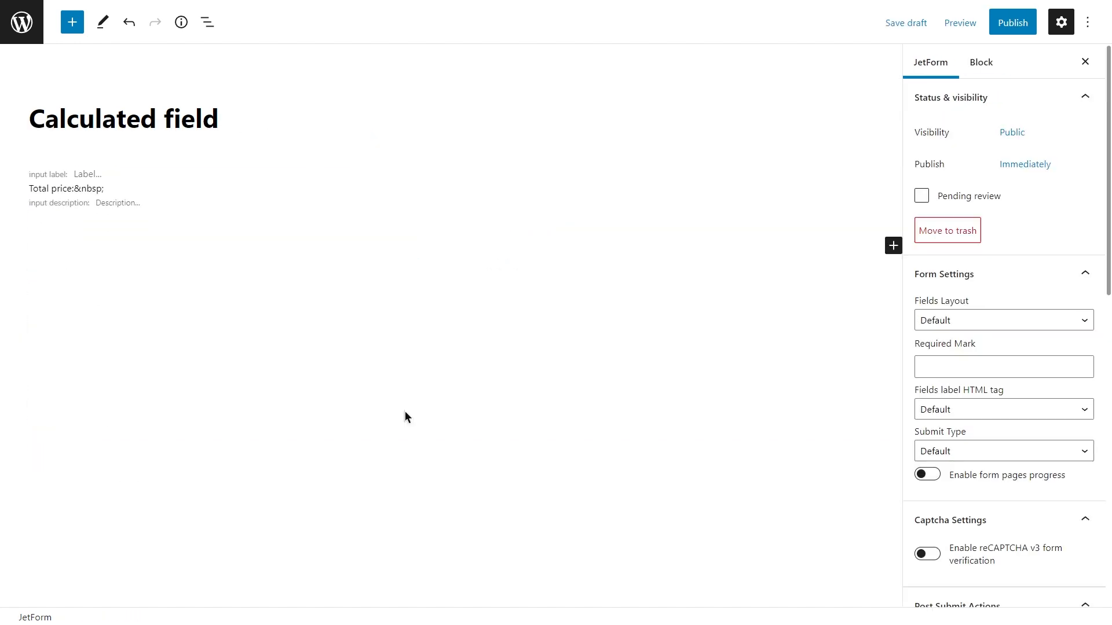
Add a Radio Field block and a Hidden Field block to the form.
{"action": "left_click", "coordinate": [893, 246]}
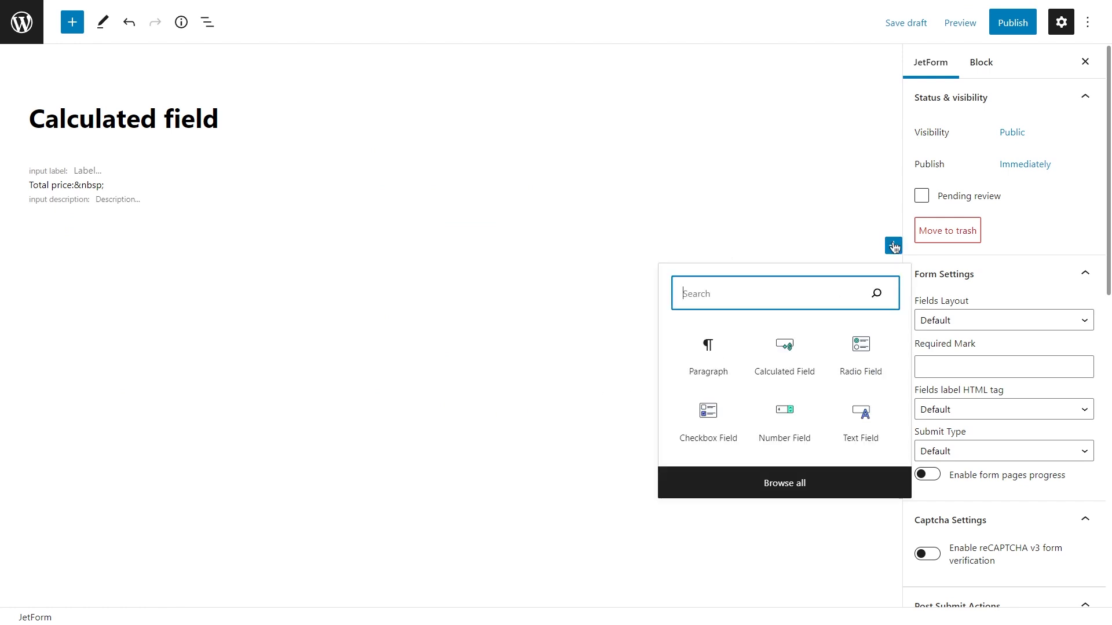
{"action": "left_click", "coordinate": [860, 362]}
{"action": "left_click", "coordinate": [892, 452]}
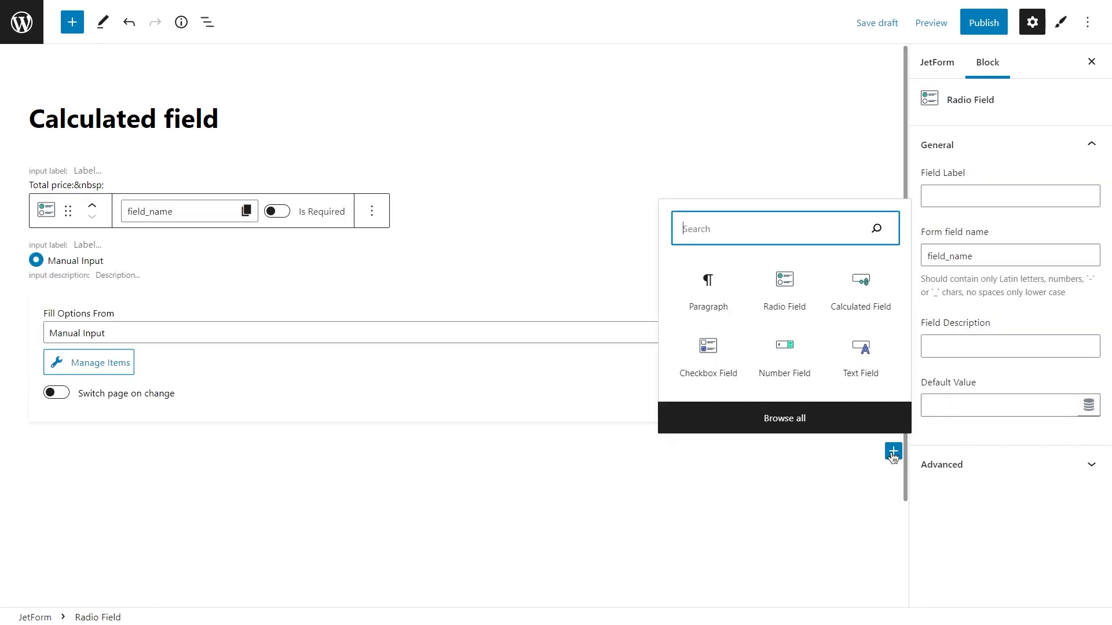
{"action": "type", "text": "hidde"}
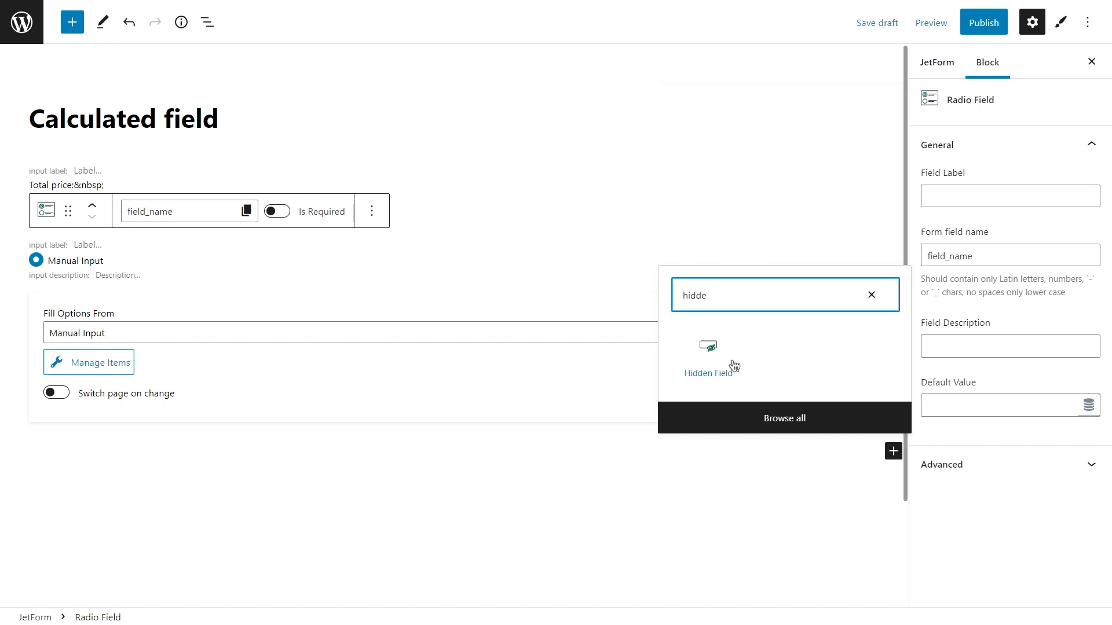
{"action": "left_click", "coordinate": [731, 359]}
Reorder the blocks so the hidden field comes first, followed by the radio field and the calculated field.
{"action": "left_click", "coordinate": [97, 288]}
{"action": "left_click", "coordinate": [92, 206]}
{"action": "left_click", "coordinate": [111, 350]}
{"action": "left_click", "coordinate": [92, 313]}
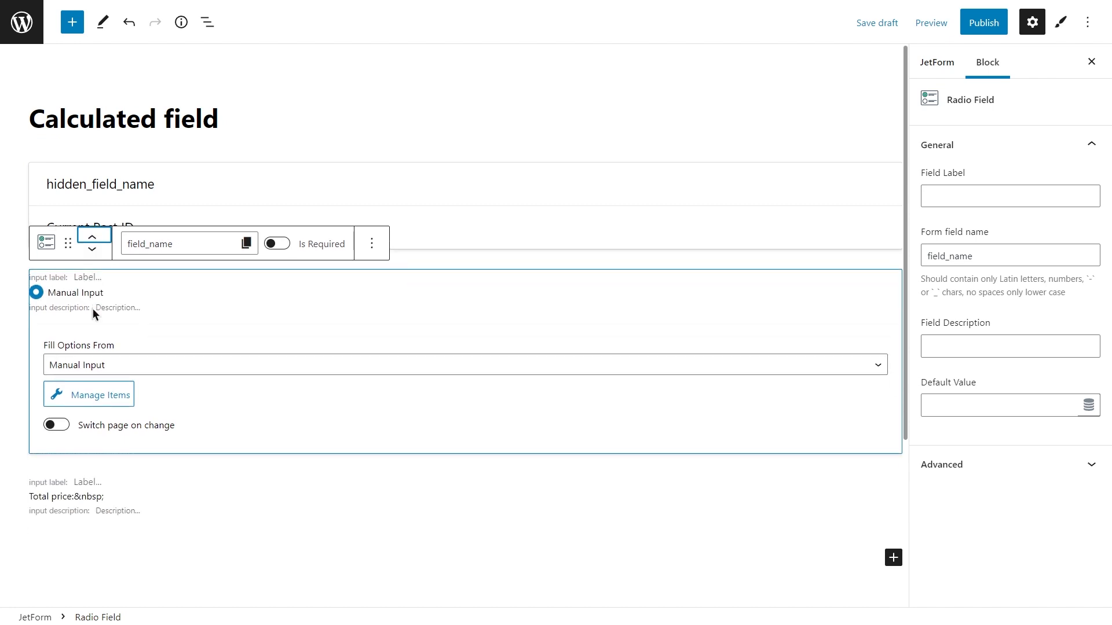
Label the radio field "Wedding welcome bag" and set its form field name to "welcome_bag".
{"action": "left_click", "coordinate": [933, 196]}
{"action": "type", "text": "Wedding welcome bag"}
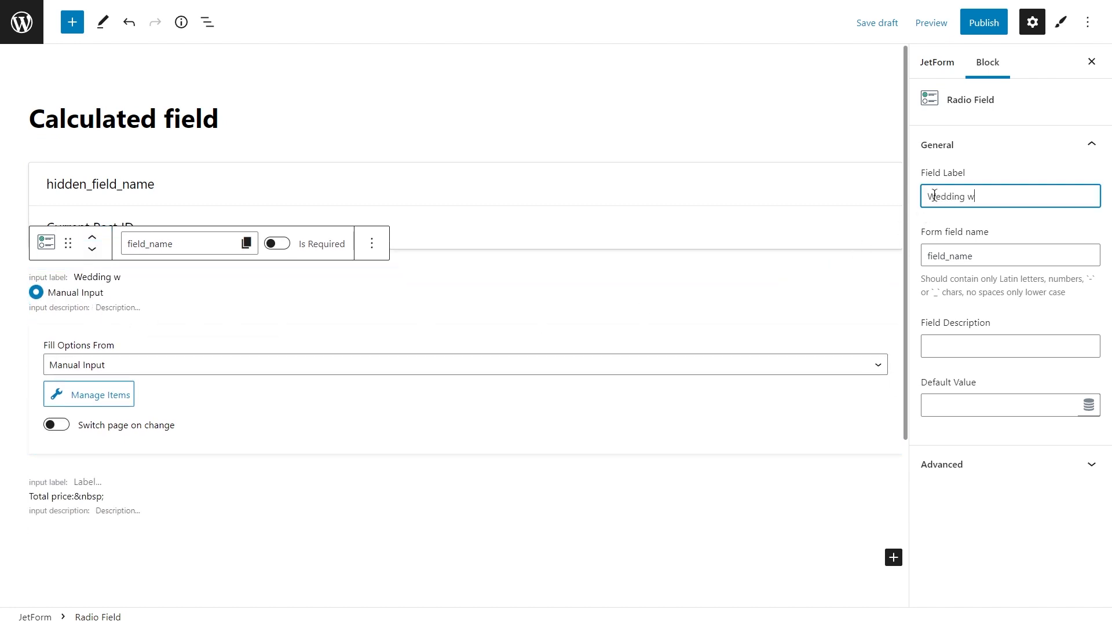
{"action": "key", "text": "ctrl+a"}
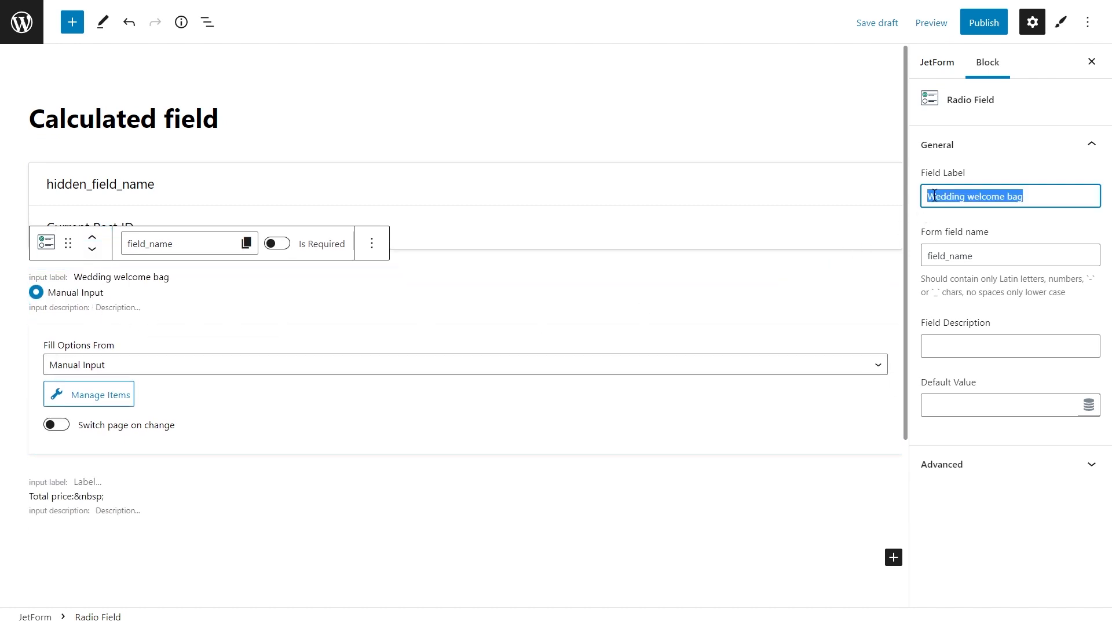
{"action": "left_click", "coordinate": [982, 256]}
{"action": "left_click_drag", "start_coordinate": [960, 256], "coordinate": [920, 257]}
{"action": "key", "text": "BackSpace"}
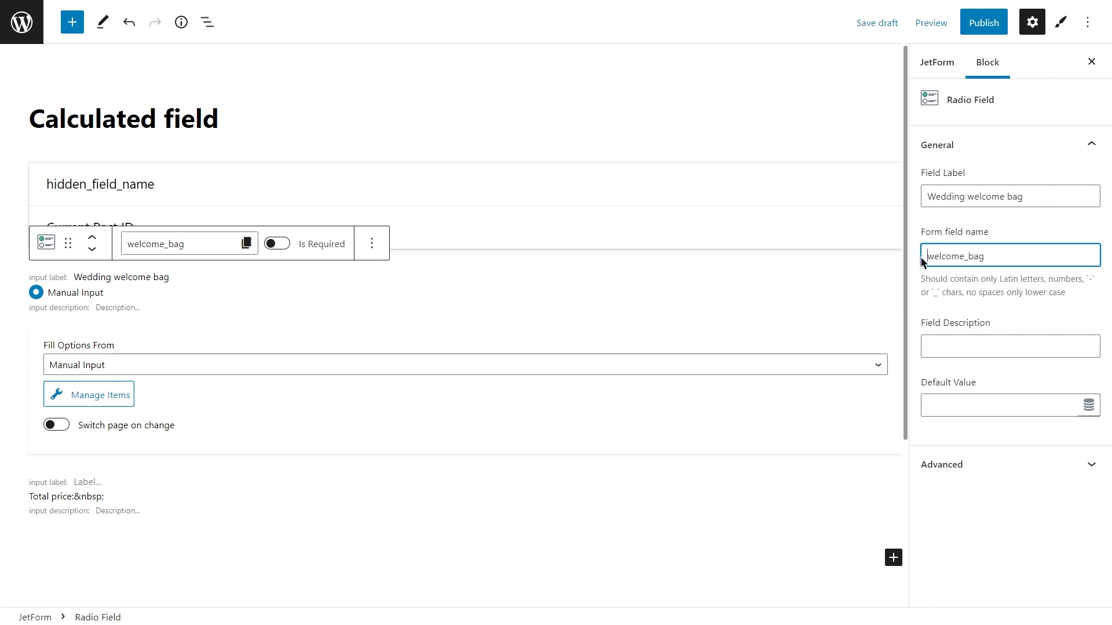
Define the radio field's first manual option with label "Sweet or savoury snacks + Fresh fruit", value 1 and calculate value 8.
{"action": "left_click", "coordinate": [114, 396]}
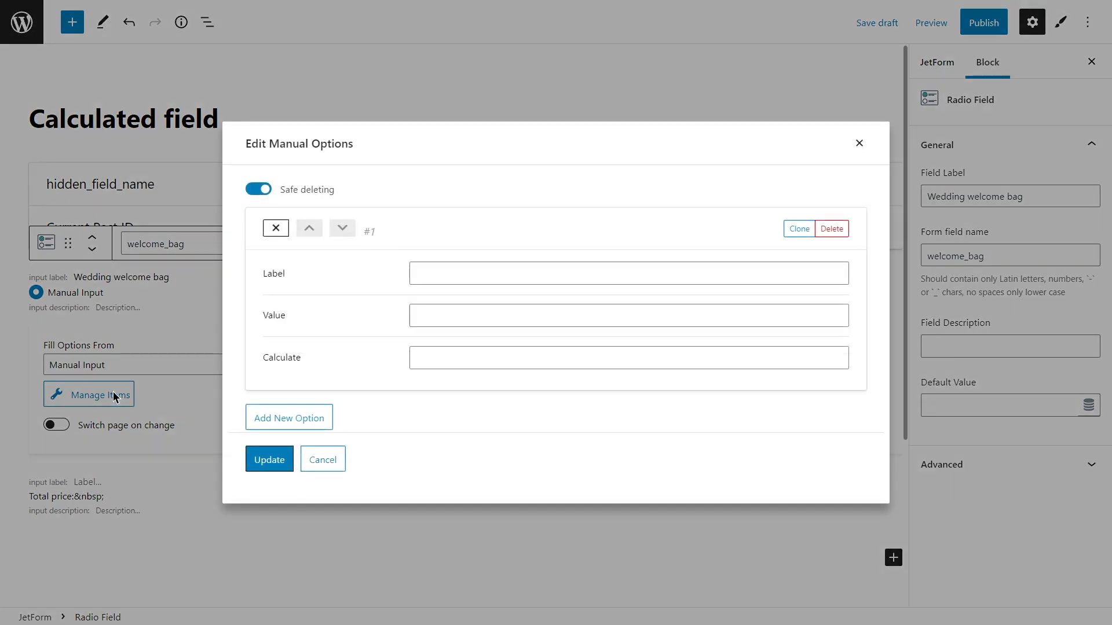
{"action": "left_click", "coordinate": [431, 272]}
{"action": "type", "text": "Sweet "}
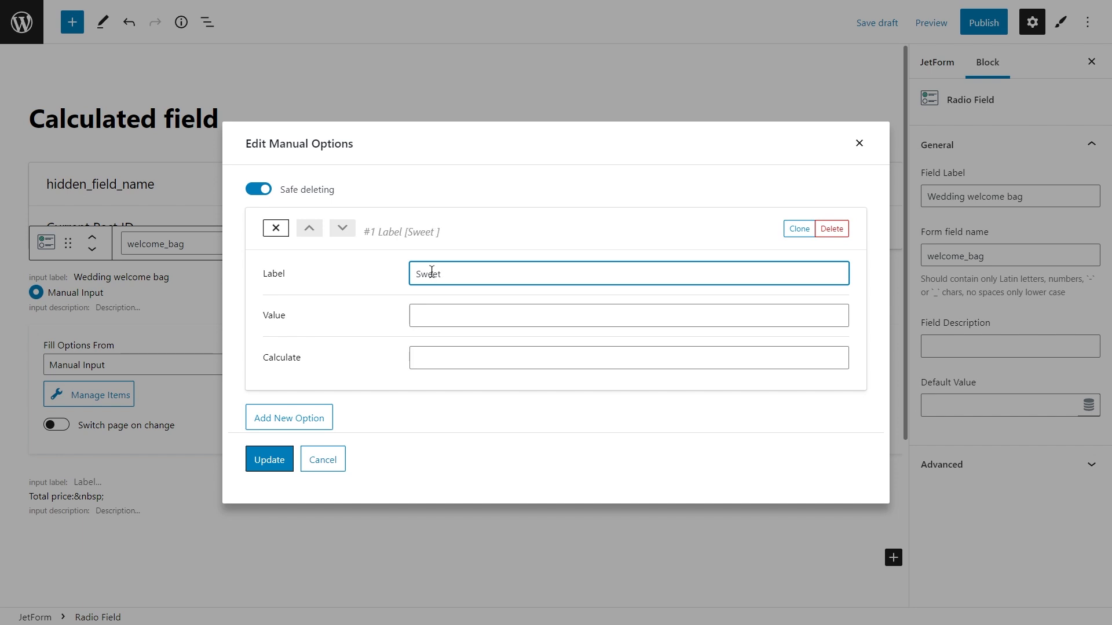
{"action": "type", "text": "or savoury snacks"}
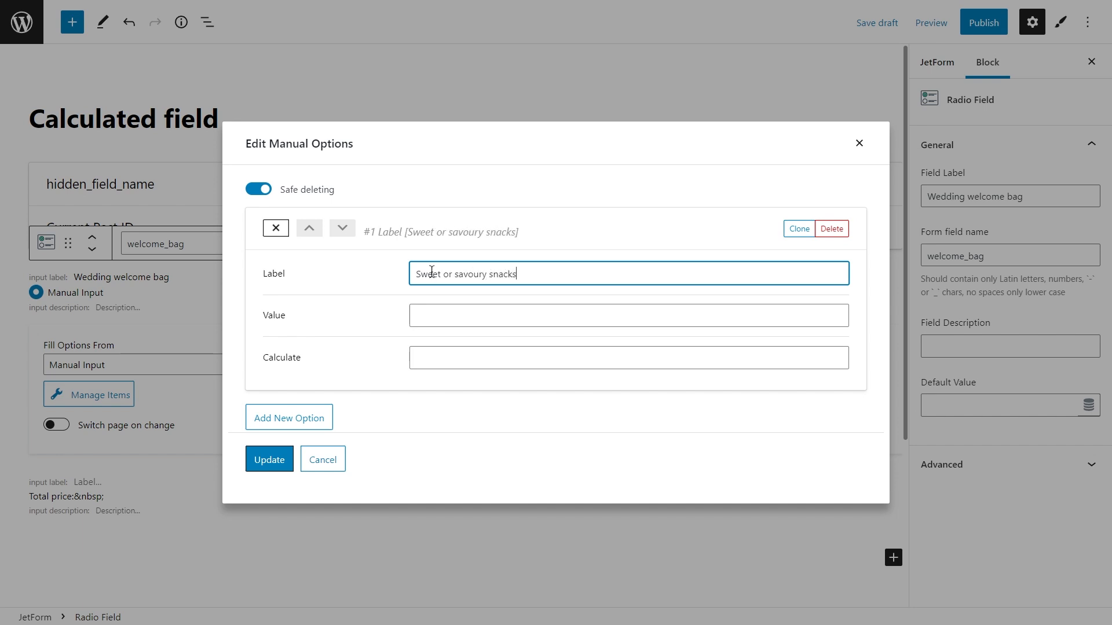
{"action": "type", "text": " + Fresh fruit"}
{"action": "left_click", "coordinate": [432, 313]}
{"action": "type", "text": "1"}
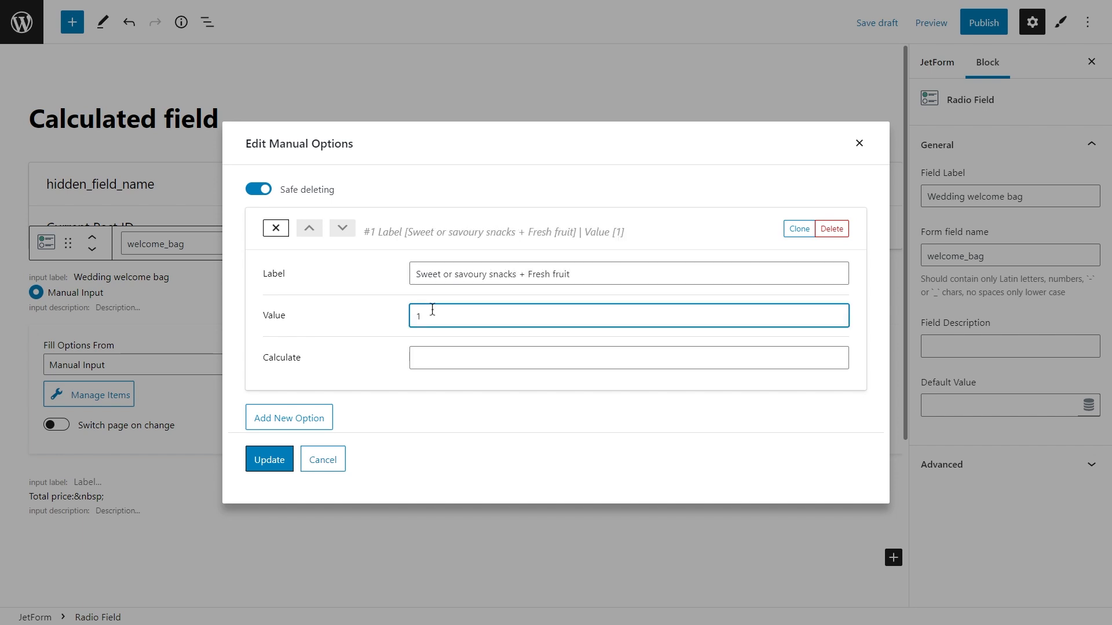
{"action": "left_click", "coordinate": [438, 357]}
{"action": "type", "text": "8"}
{"action": "left_click", "coordinate": [276, 228]}
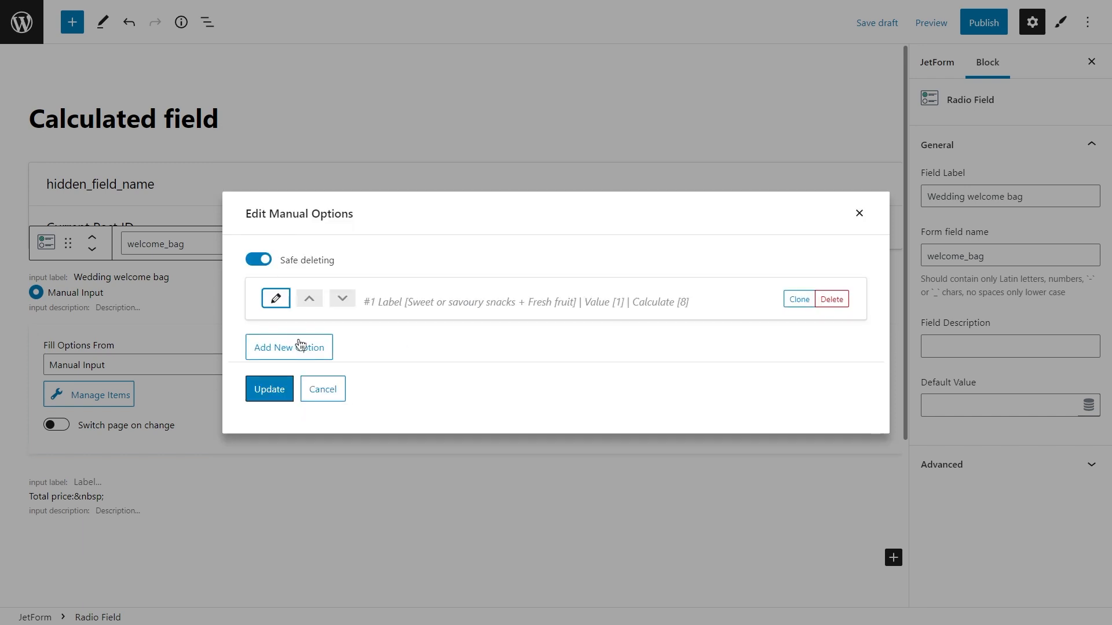
Add a second manual option with label "Mini bottles of champagne + Postcard", value 2 and calculate value 10.
{"action": "left_click", "coordinate": [306, 350]}
{"action": "left_click", "coordinate": [425, 301]}
{"action": "type", "text": "Mini bottles of "}
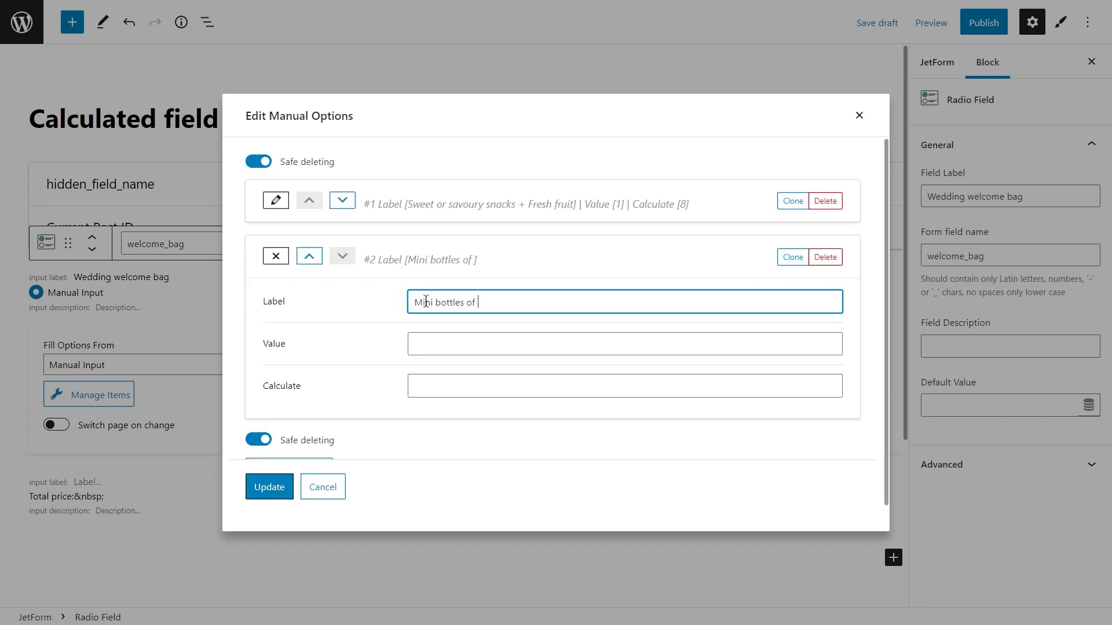
{"action": "type", "text": "champ"}
{"action": "type", "text": "Postcard"}
{"action": "left_click", "coordinate": [432, 341]}
{"action": "type", "text": "2"}
{"action": "left_click", "coordinate": [440, 386]}
{"action": "type", "text": "10"}
{"action": "left_click", "coordinate": [277, 257]}
Add a third manual option labelled "Handmade chocolate + Bundle of lavender" with value 3 and calculate value 11, and save the options.
{"action": "left_click", "coordinate": [302, 385]}
{"action": "left_click", "coordinate": [440, 354]}
{"action": "type", "text": "Handmade "}
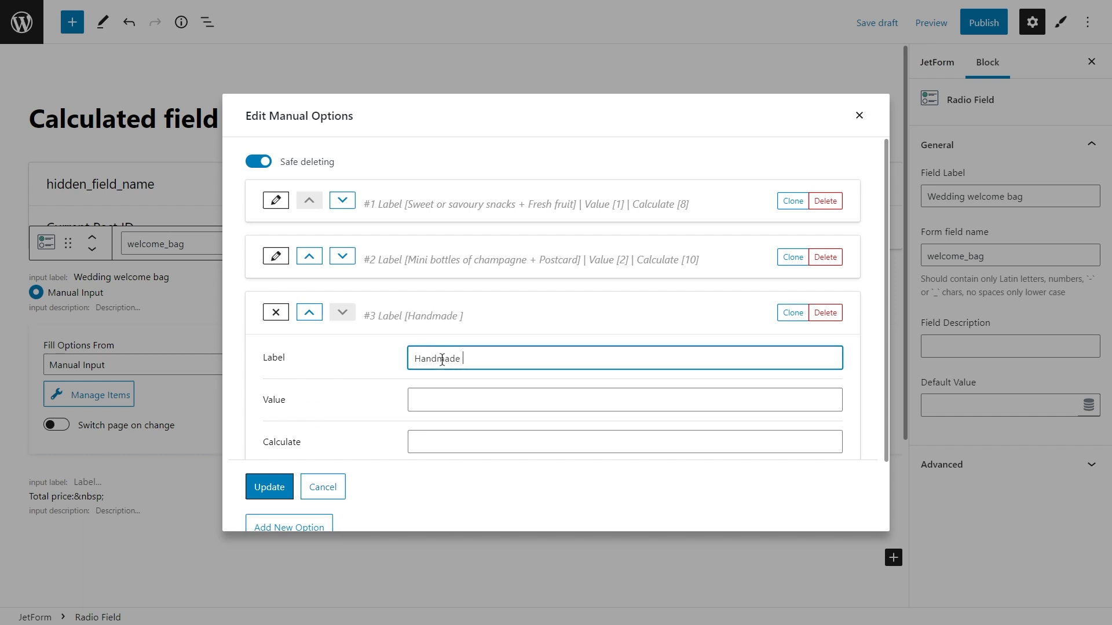
{"action": "type", "text": "chocolate + Bundle of lavender"}
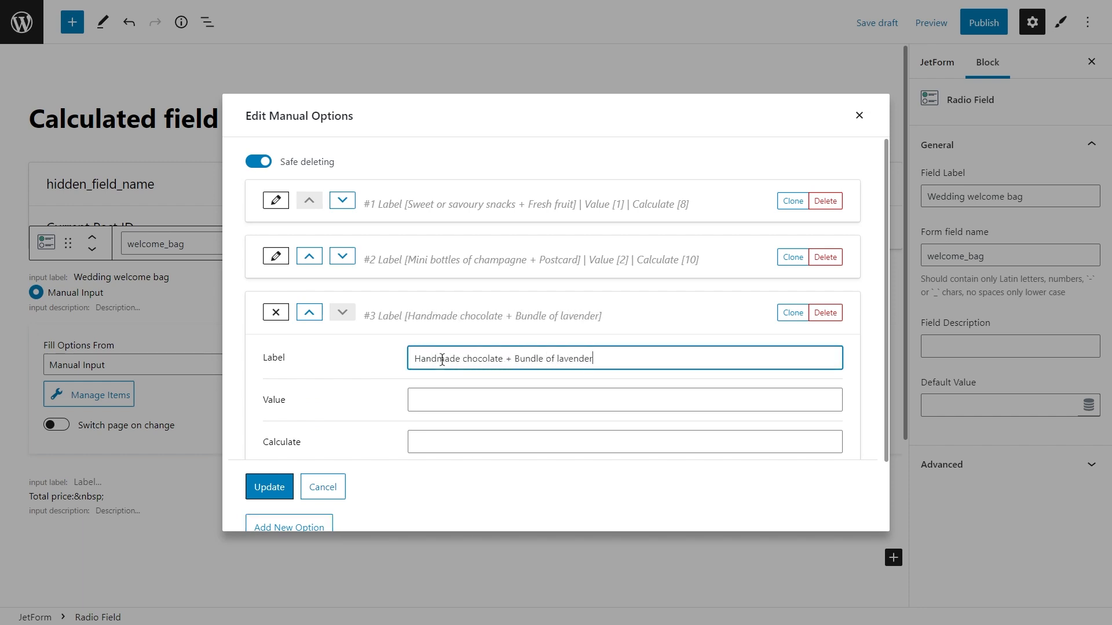
{"action": "left_click", "coordinate": [445, 400]}
{"action": "type", "text": "3"}
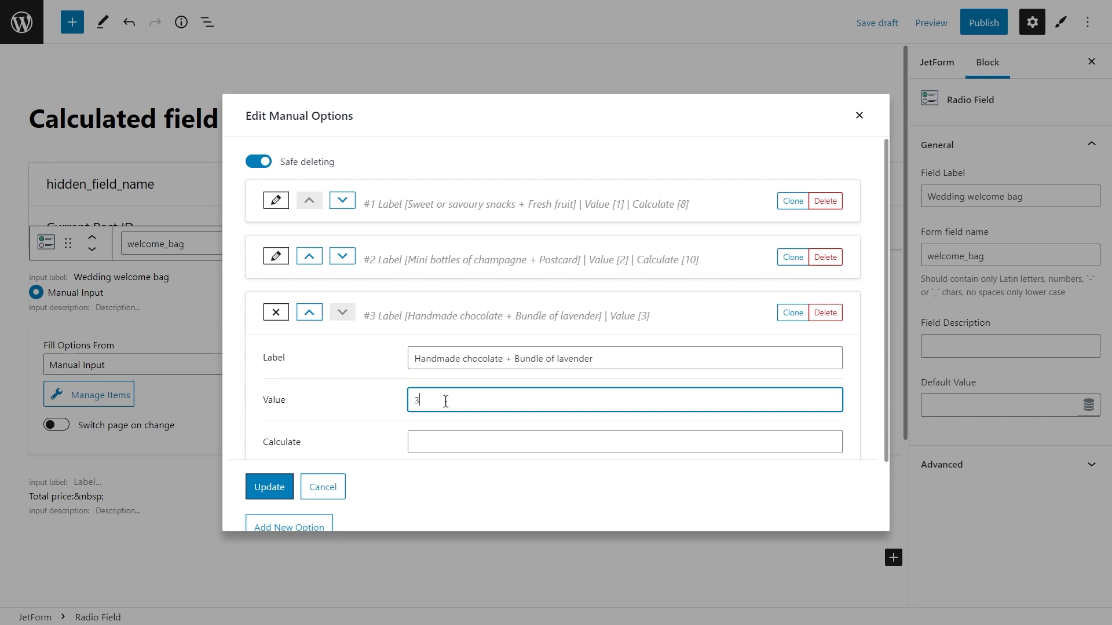
{"action": "left_click", "coordinate": [454, 443]}
{"action": "type", "text": "11"}
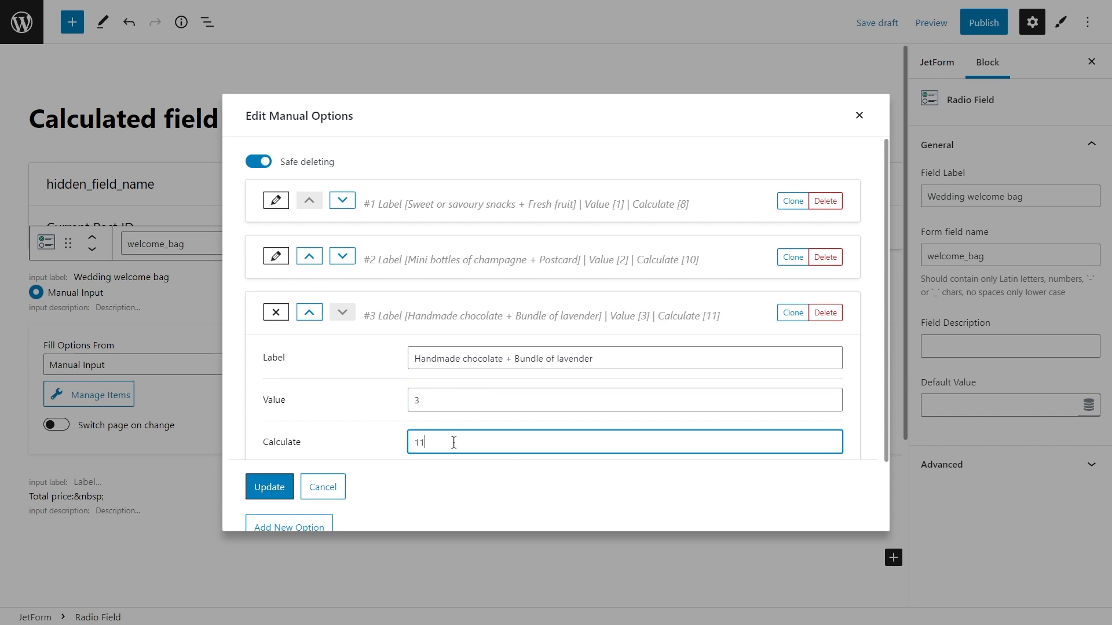
{"action": "left_click", "coordinate": [276, 312]}
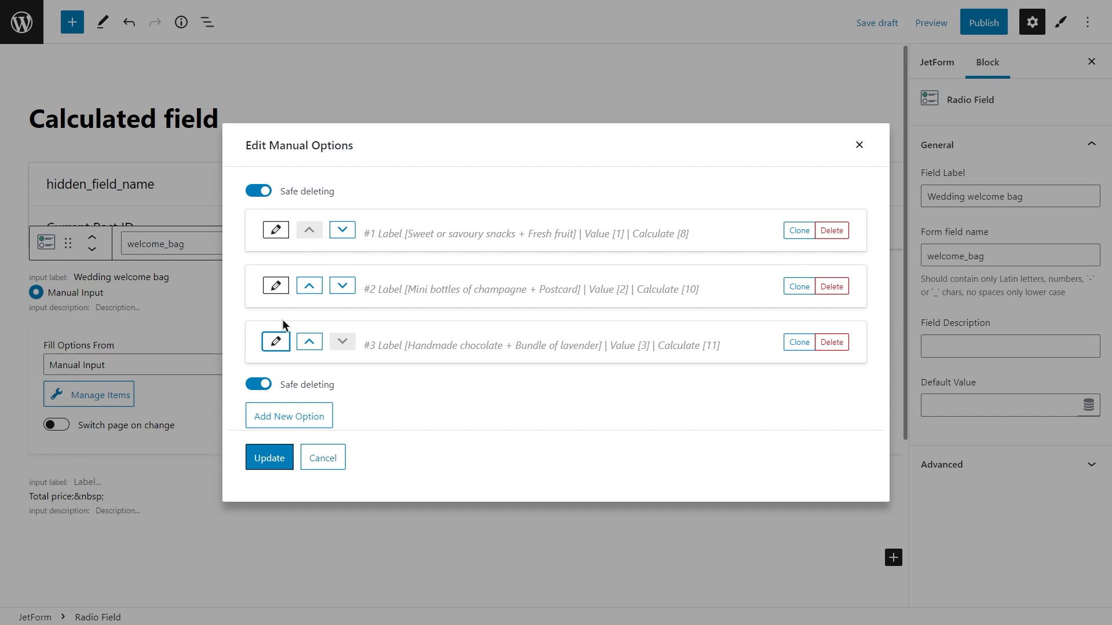
{"action": "left_click", "coordinate": [276, 457]}
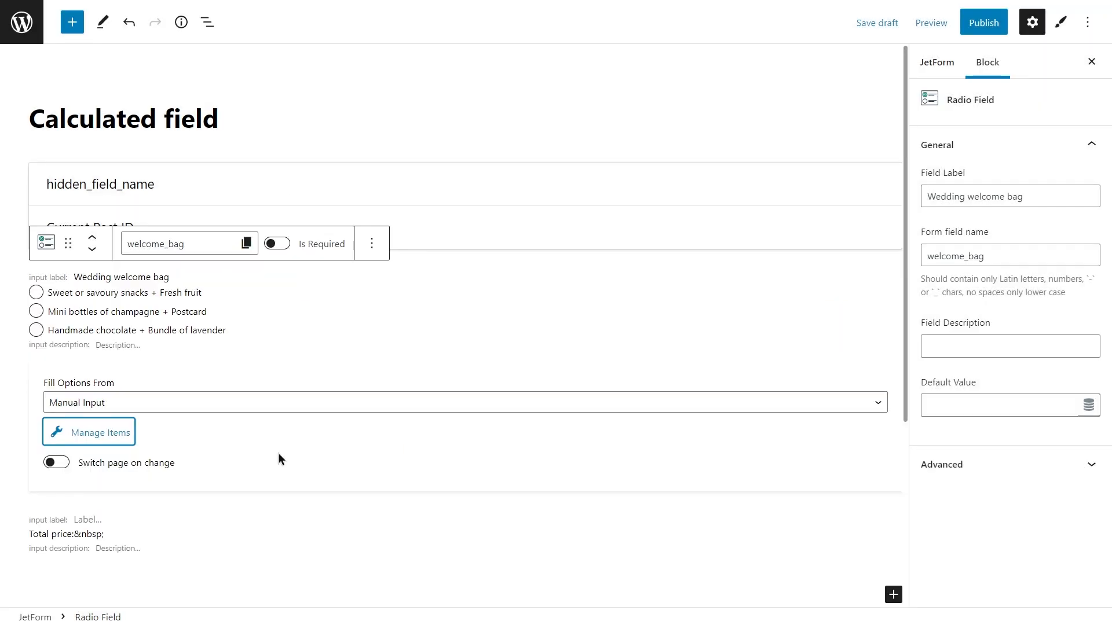
Set the hidden field's value source to Manual Input, its default value to 0.05 and its form field name to "Tax".
{"action": "left_click", "coordinate": [248, 174]}
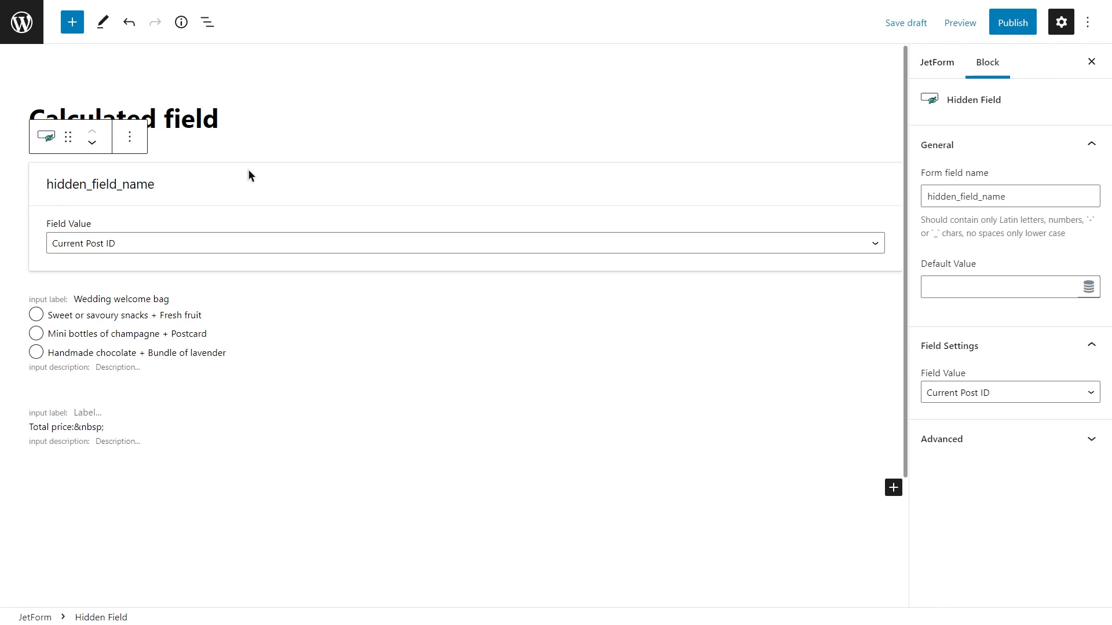
{"action": "left_click", "coordinate": [1006, 399]}
{"action": "left_click", "coordinate": [1009, 374]}
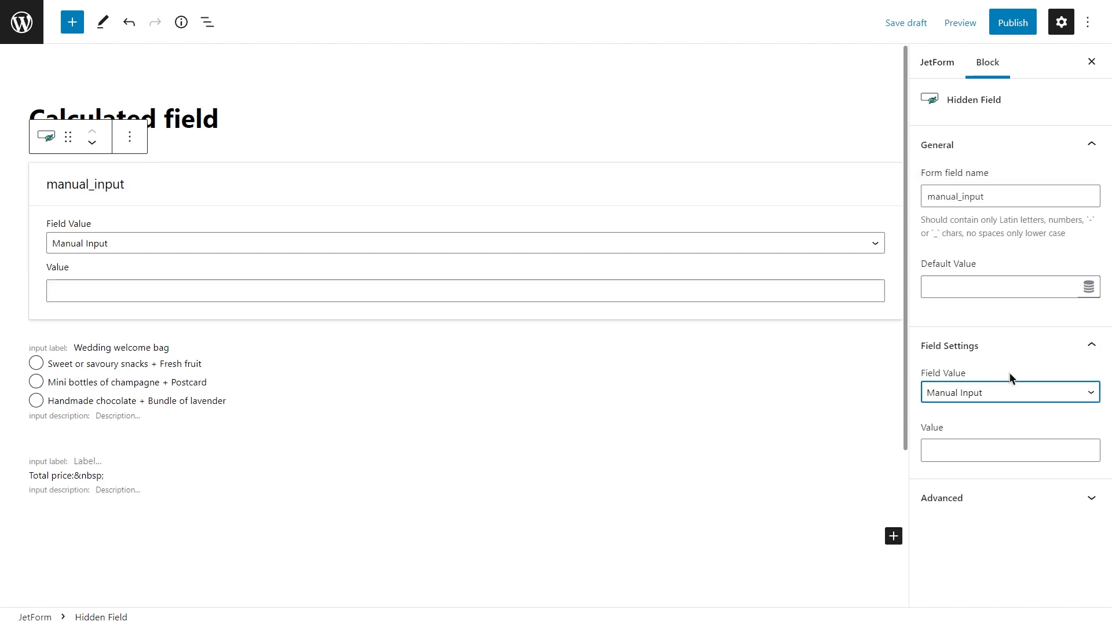
{"action": "left_click", "coordinate": [987, 285]}
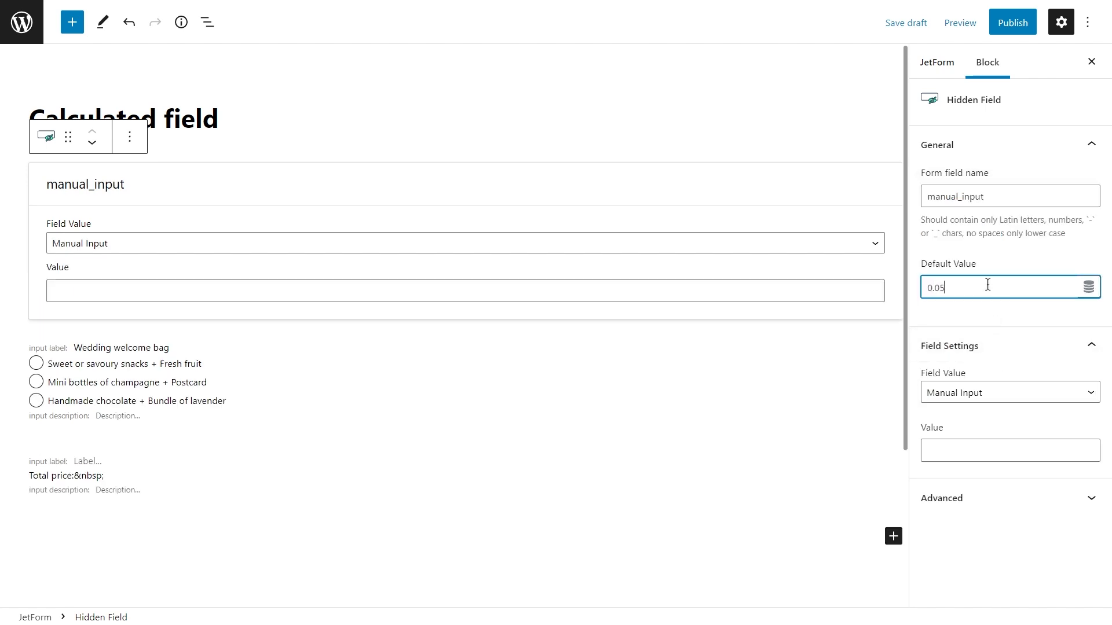
{"action": "left_click_drag", "start_coordinate": [988, 197], "coordinate": [916, 195]}
{"action": "type", "text": "Tax"}
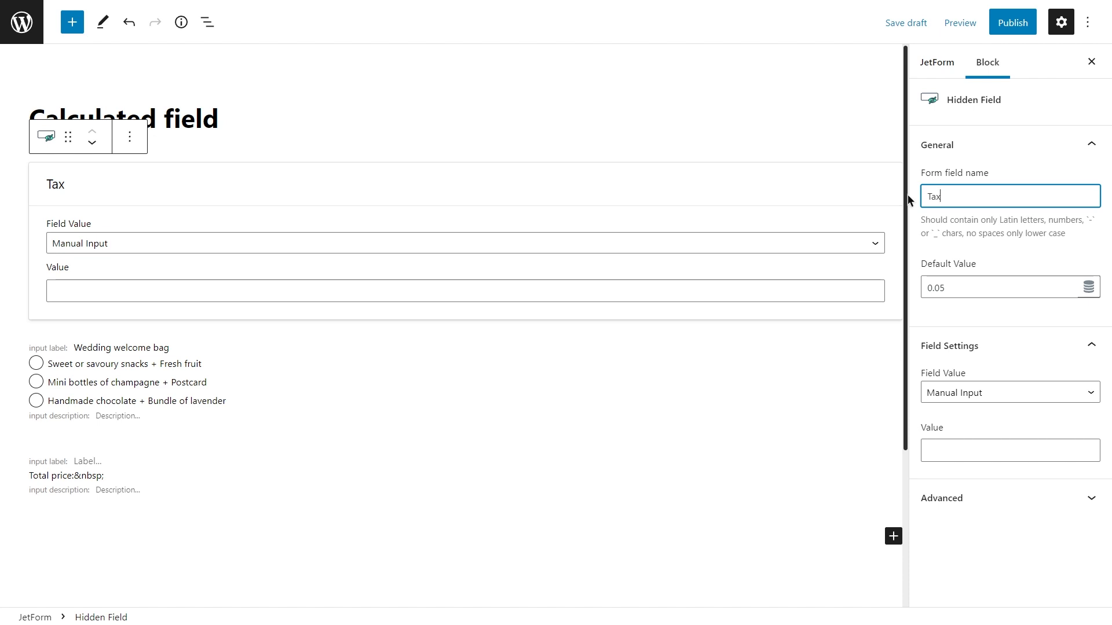
Build the calculated field's formula as %FIELD::welcome_bag%+%FIELD::welcome_bag%*%FIELD::Tax%.
{"action": "left_click", "coordinate": [174, 471]}
{"action": "left_click", "coordinate": [139, 359]}
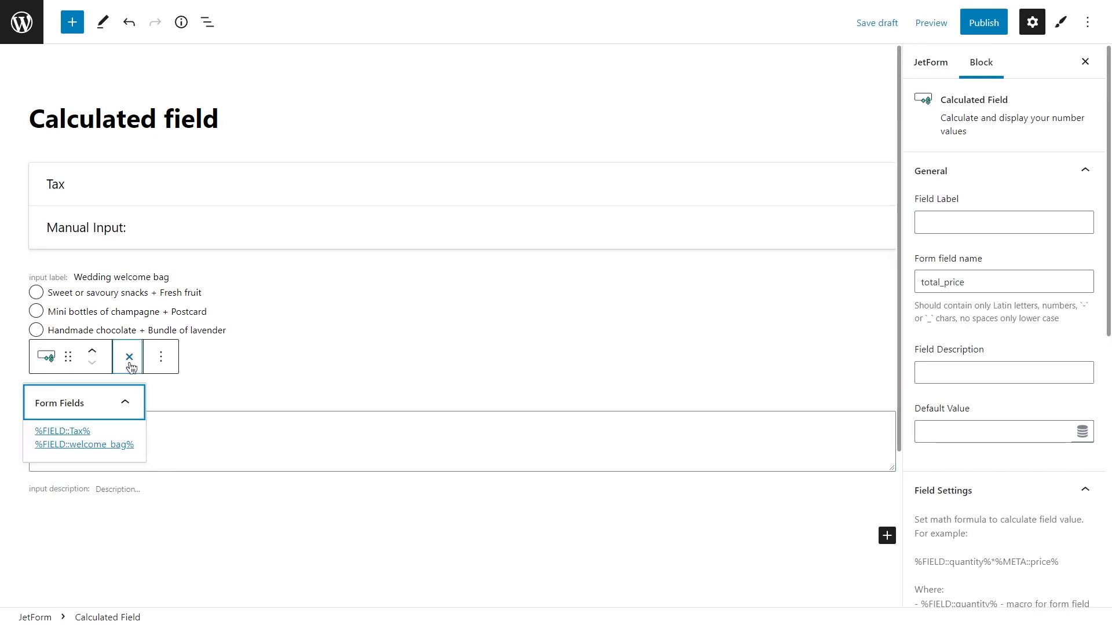
{"action": "left_click", "coordinate": [122, 445]}
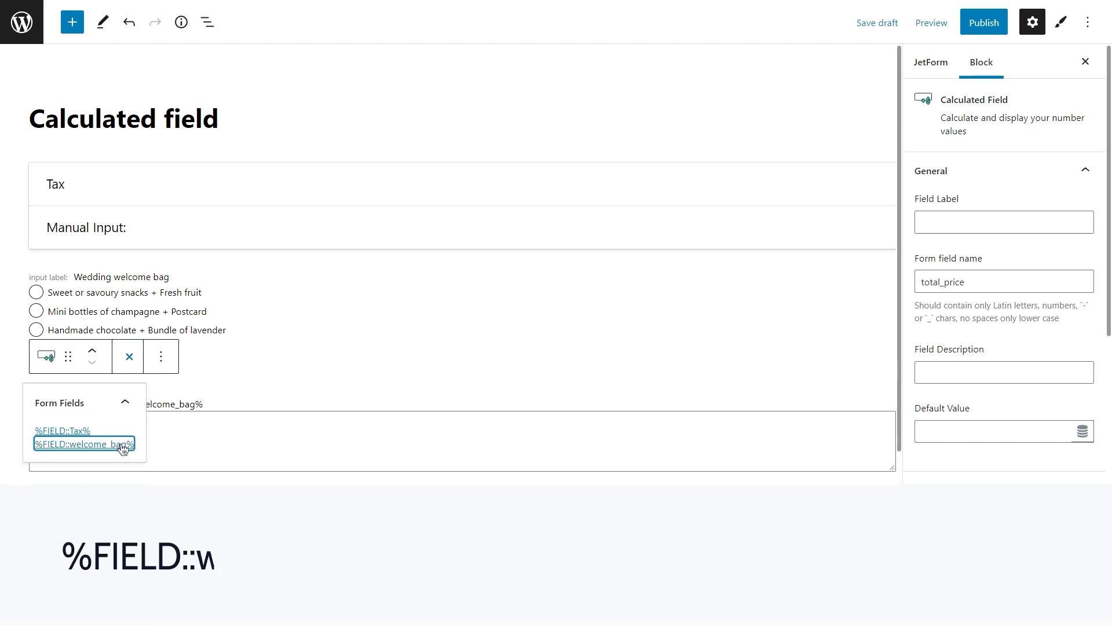
{"action": "left_click", "coordinate": [129, 369]}
{"action": "left_click", "coordinate": [148, 422]}
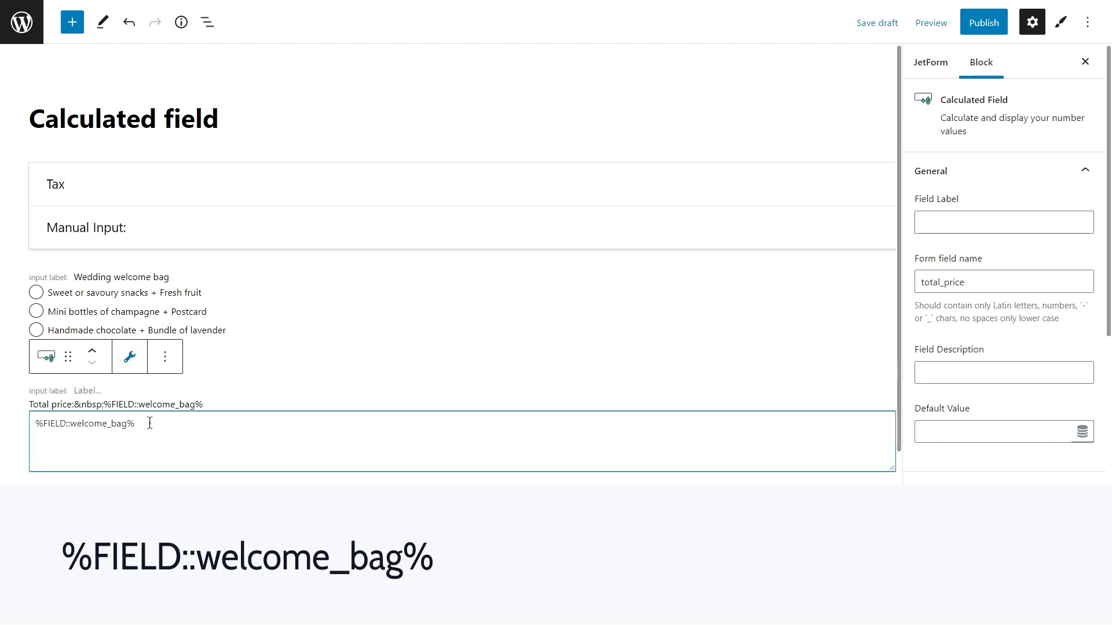
{"action": "type", "text": "+"}
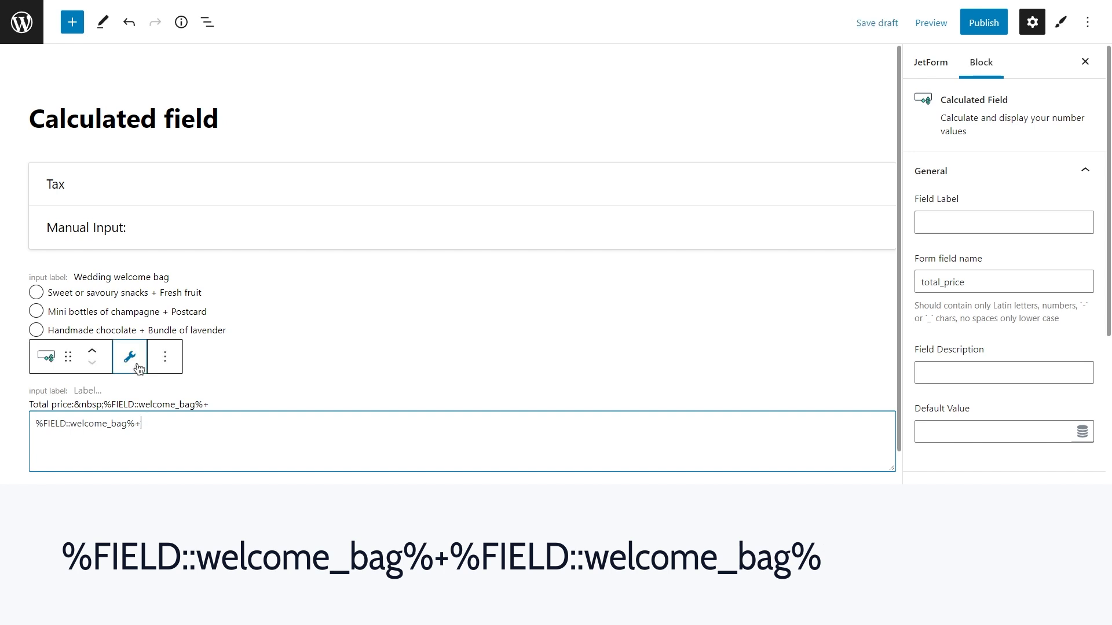
{"action": "left_click", "coordinate": [129, 357]}
{"action": "left_click", "coordinate": [122, 444]}
{"action": "left_click", "coordinate": [253, 426]}
{"action": "type", "text": "*"}
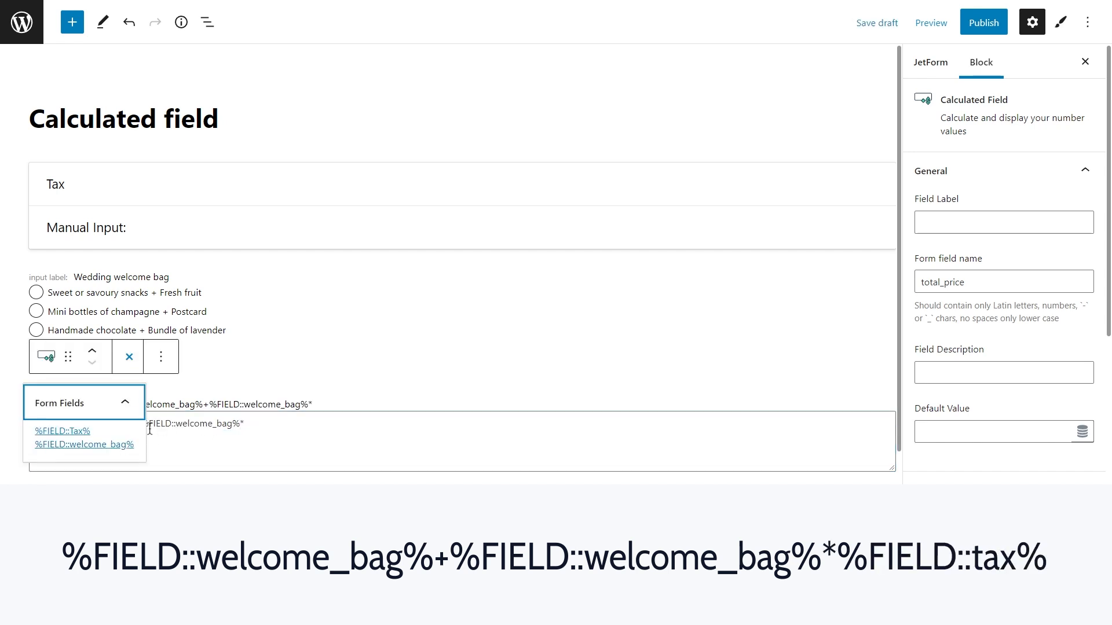
{"action": "left_click", "coordinate": [85, 432]}
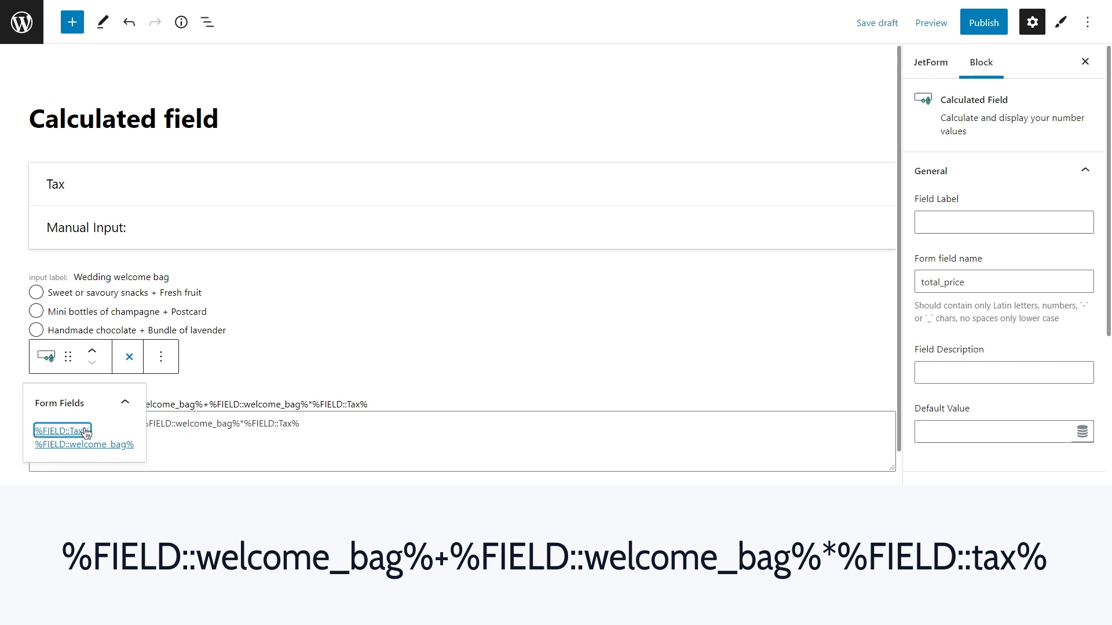
{"action": "left_click", "coordinate": [127, 368]}
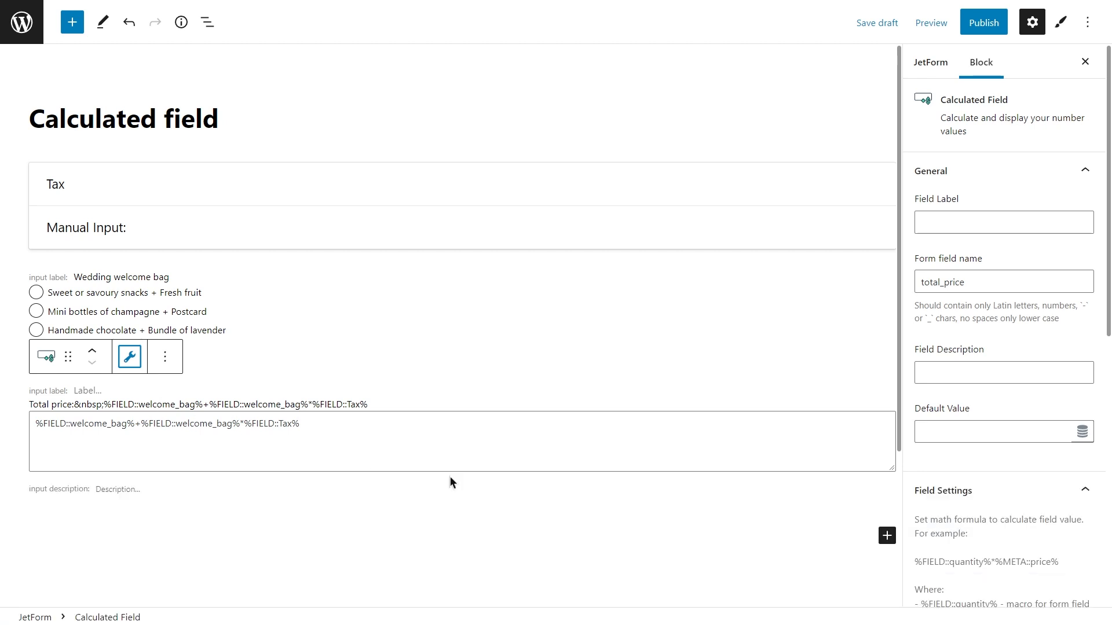
Append a dollar sign to the calculated value prefix so it reads "Total price:&nbsp;$".
{"action": "scroll", "coordinate": [1012, 401], "scroll_direction": "down", "scroll_amount": 4}
{"action": "scroll", "coordinate": [1012, 401], "scroll_direction": "down", "scroll_amount": 5}
{"action": "left_click", "coordinate": [1011, 392]}
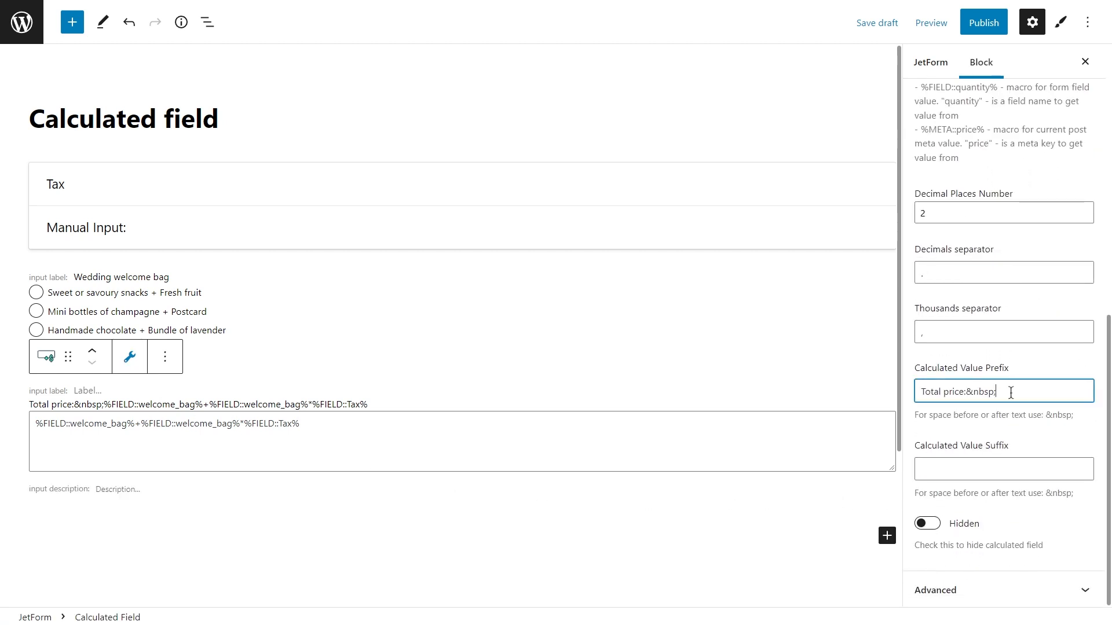
{"action": "type", "text": "$"}
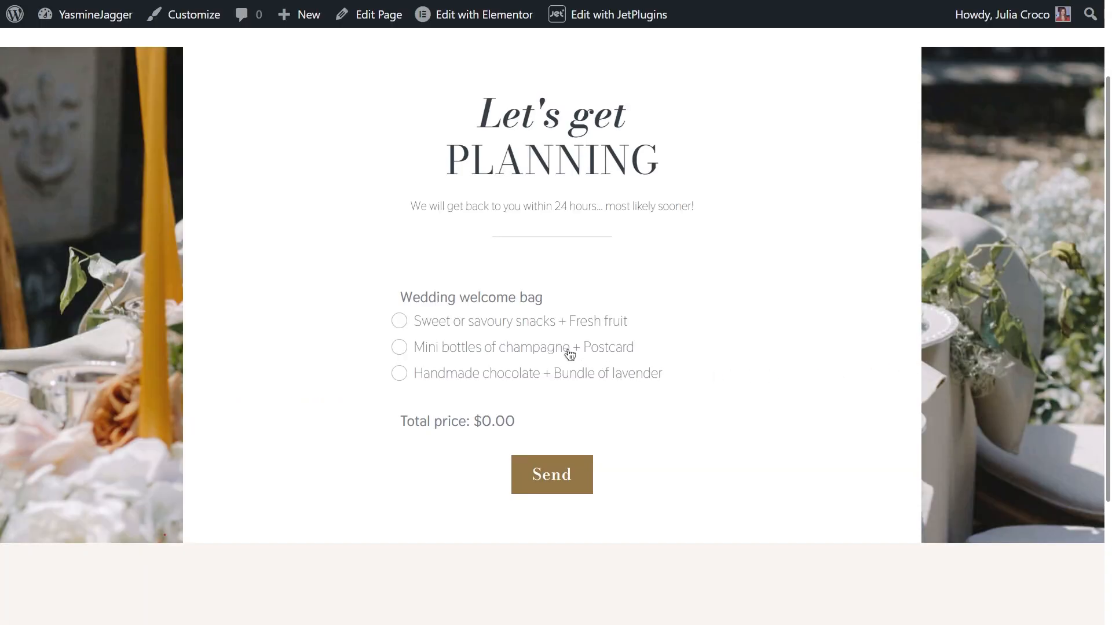
Test the total price on the published page by choosing each welcome bag option in turn.
{"action": "left_click", "coordinate": [519, 325]}
{"action": "left_click", "coordinate": [529, 348]}
{"action": "left_click", "coordinate": [540, 375]}
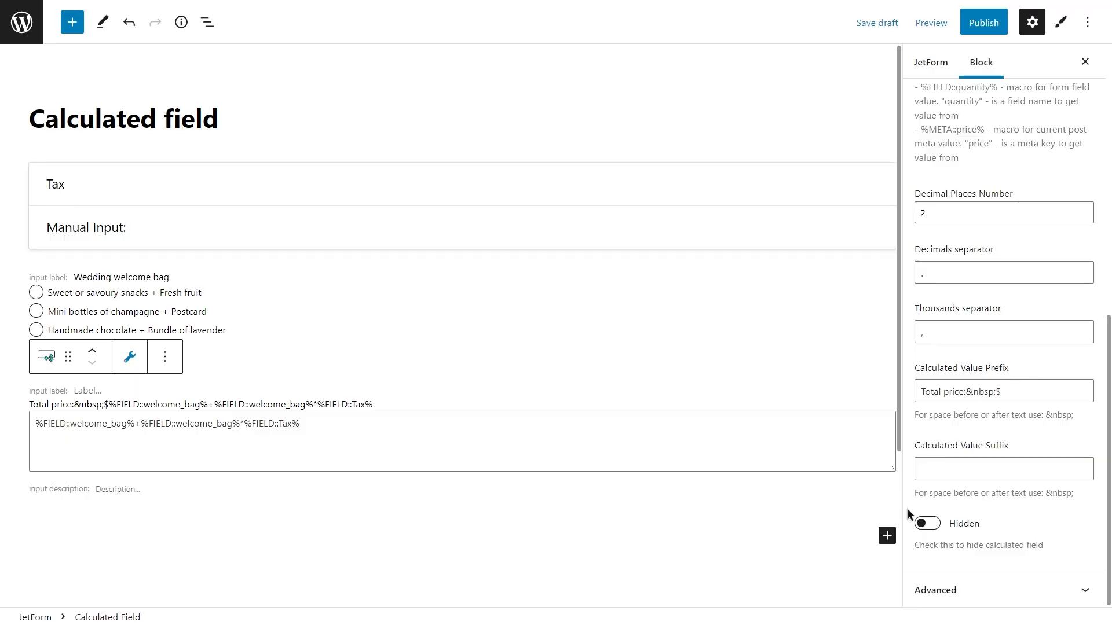
Add a Number Field block to the form and move it above the Wedding welcome bag radio field.
{"action": "left_click", "coordinate": [887, 535]}
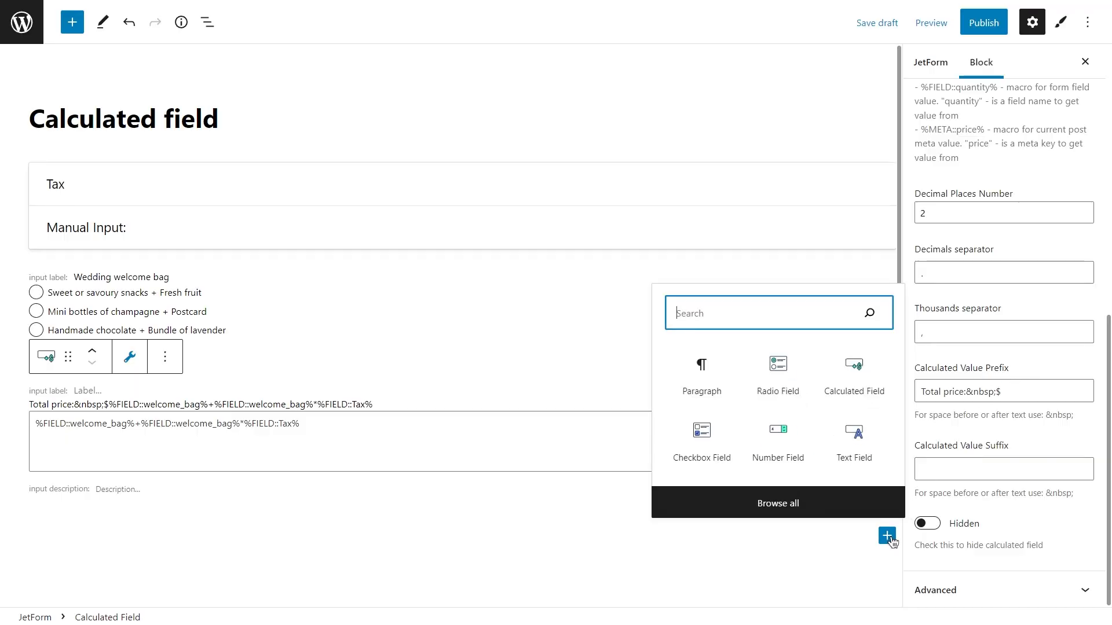
{"action": "left_click", "coordinate": [794, 439]}
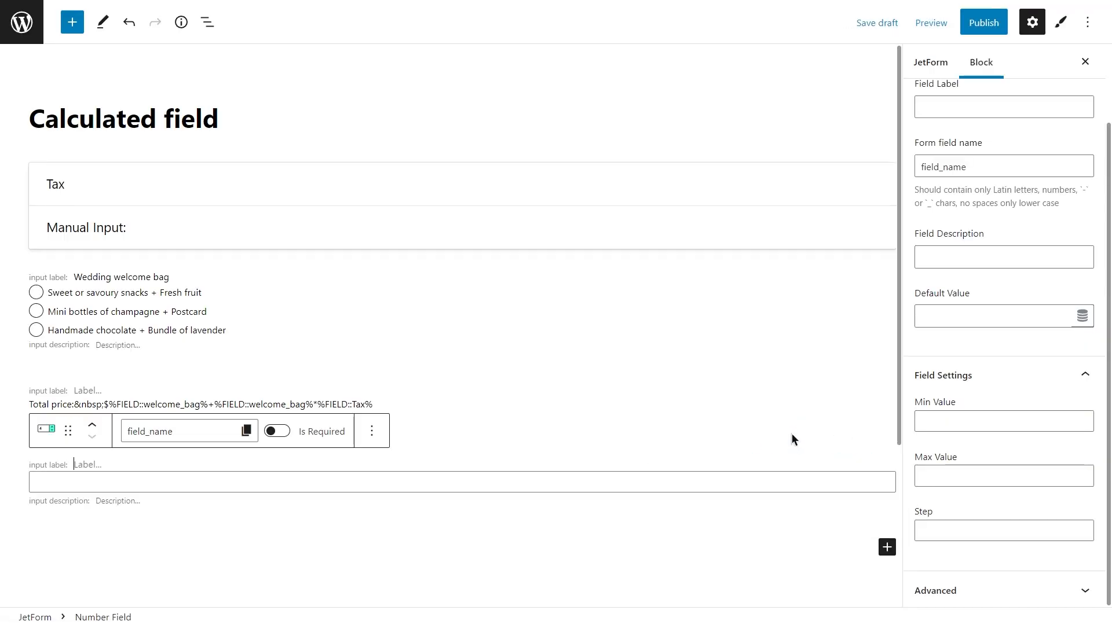
{"action": "left_click", "coordinate": [96, 421]}
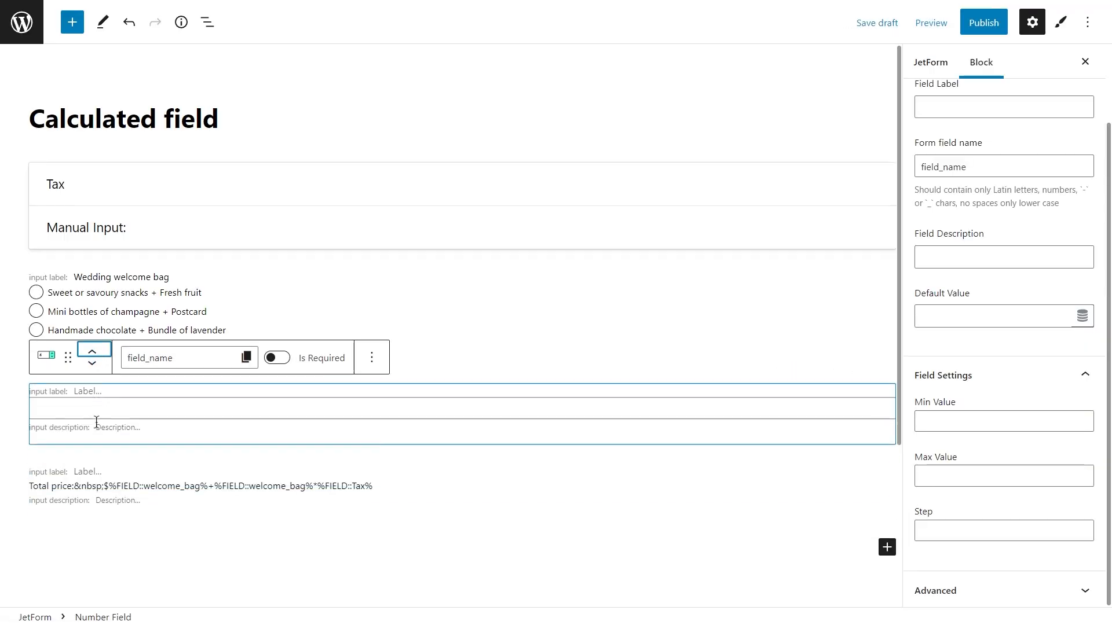
{"action": "left_click", "coordinate": [92, 352]}
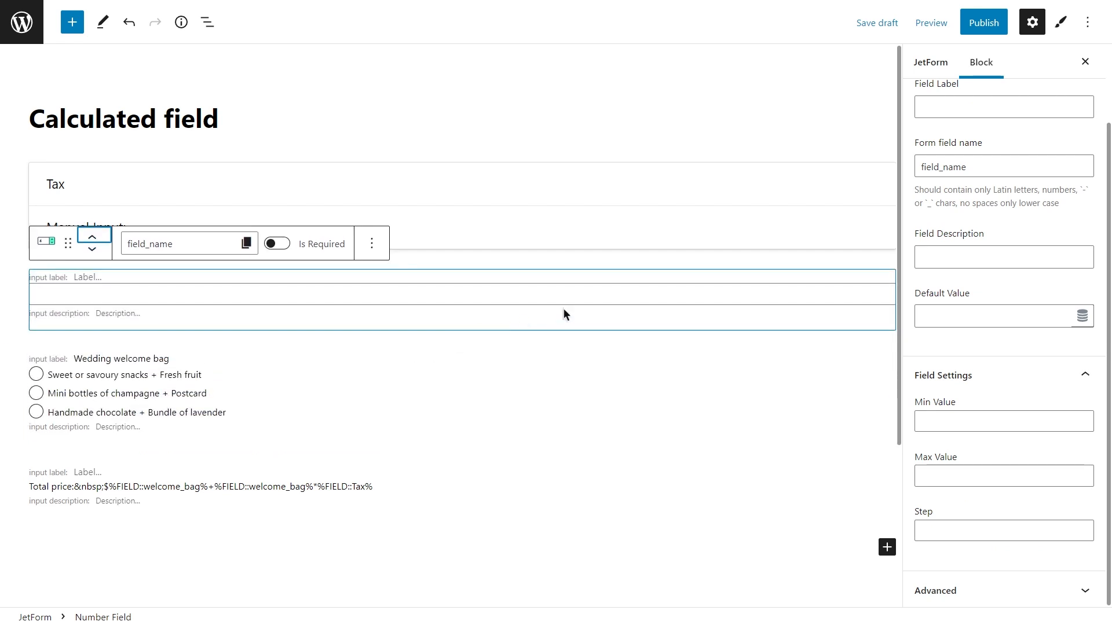
Label the number field "Number of guests" and set its form field name to "number_of_guests".
{"action": "scroll", "coordinate": [951, 243], "scroll_direction": "up", "scroll_amount": 3}
{"action": "left_click", "coordinate": [945, 196]}
{"action": "type", "text": "Number of guests"}
{"action": "left_click", "coordinate": [956, 256]}
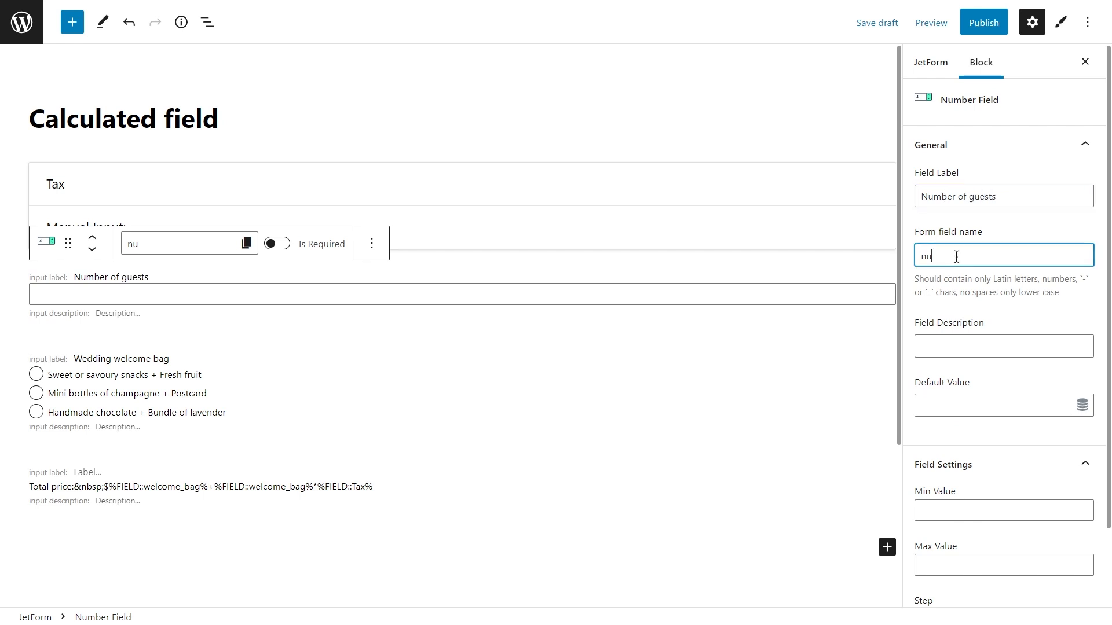
{"action": "type", "text": "mber_of_guests"}
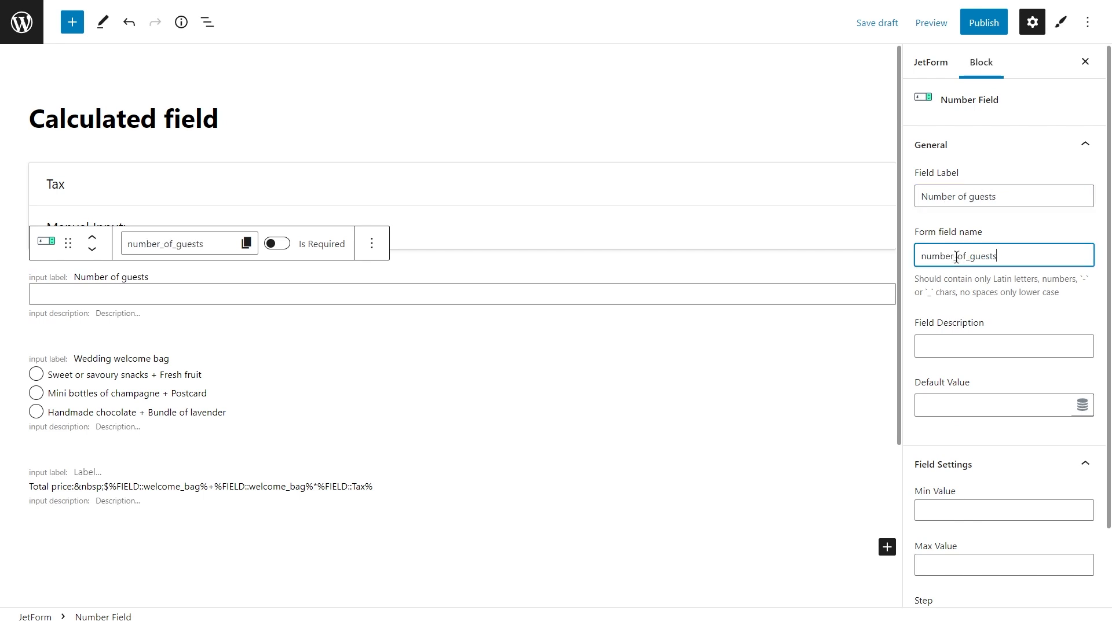
Clear the existing formula from the calculated field.
{"action": "left_click", "coordinate": [354, 485]}
{"action": "scroll", "coordinate": [355, 483], "scroll_direction": "down", "scroll_amount": 2}
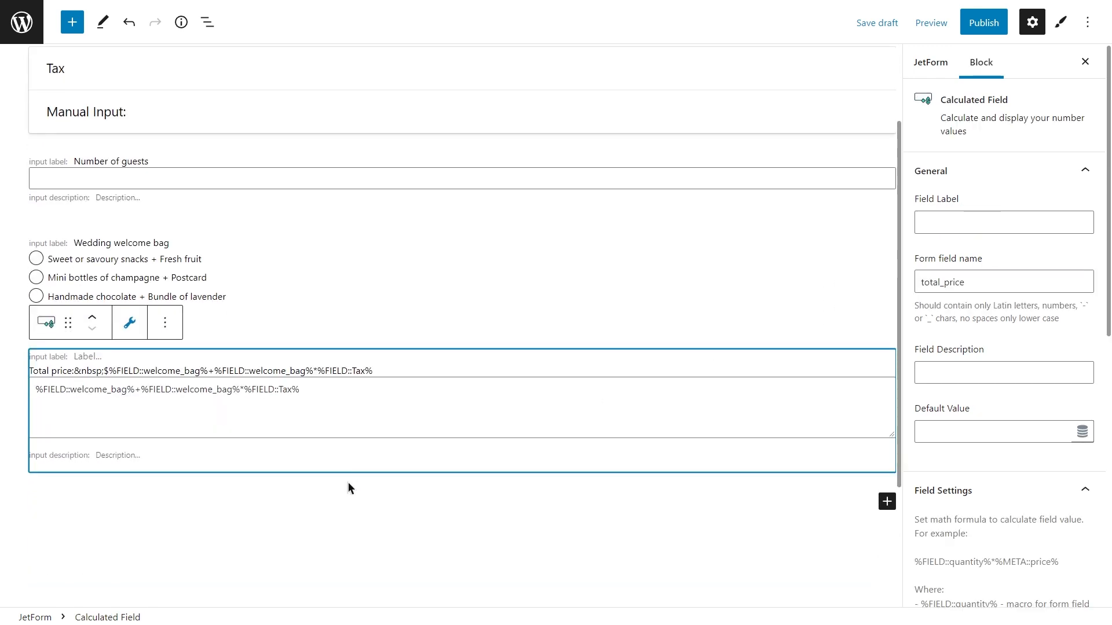
{"action": "left_click", "coordinate": [37, 386]}
{"action": "key", "text": "ctrl+a"}
{"action": "key", "text": "BackSpace"}
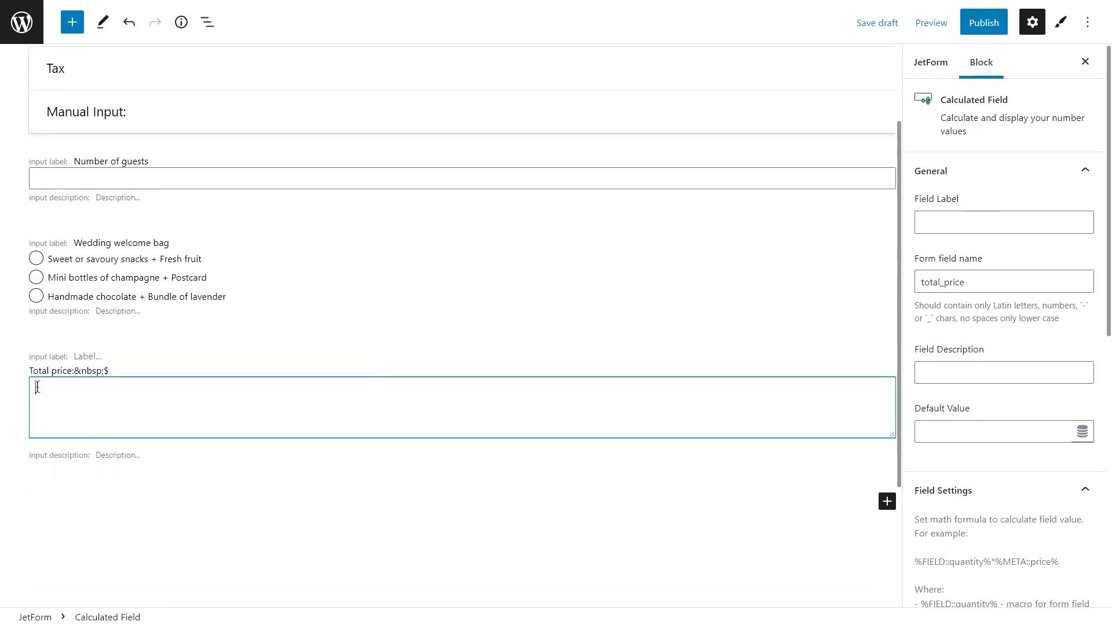
Enter %FIELD::number_of_guests%*%FIELD::welcome_bag% as the calculated field's formula, inserting the macros from the form fields.
{"action": "left_click", "coordinate": [129, 322]}
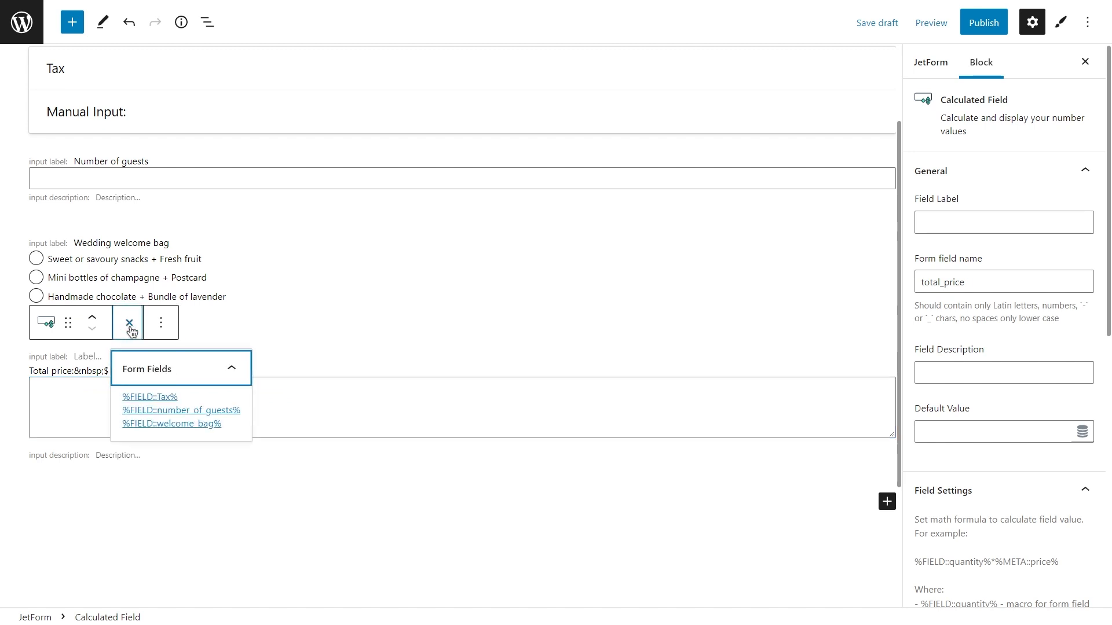
{"action": "left_click", "coordinate": [187, 411]}
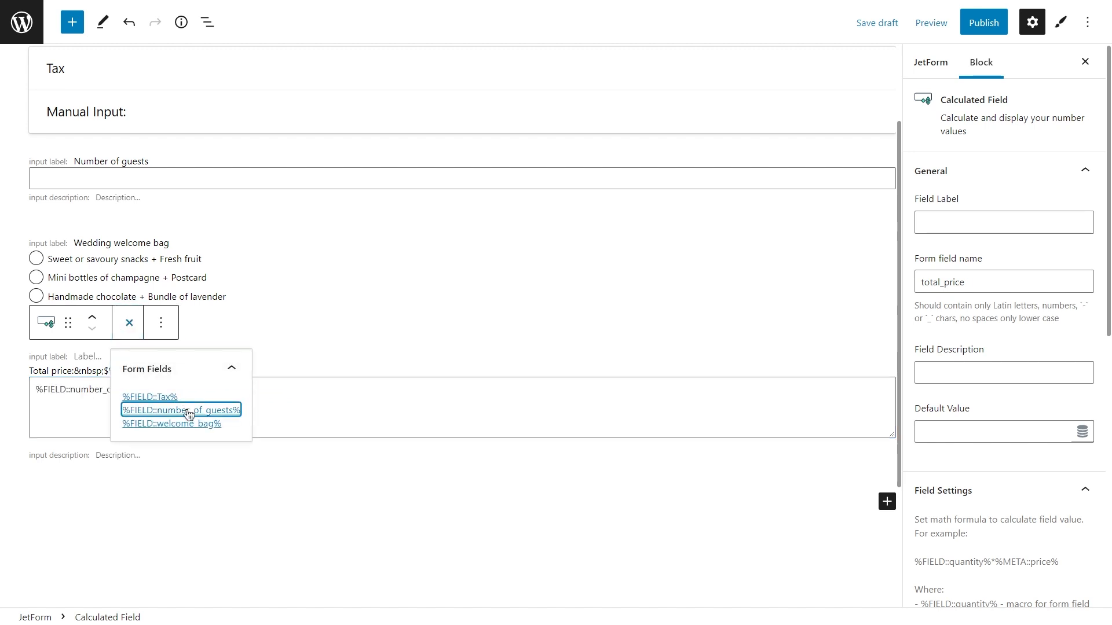
{"action": "left_click", "coordinate": [139, 338]}
{"action": "left_click", "coordinate": [173, 390]}
{"action": "type", "text": "*"}
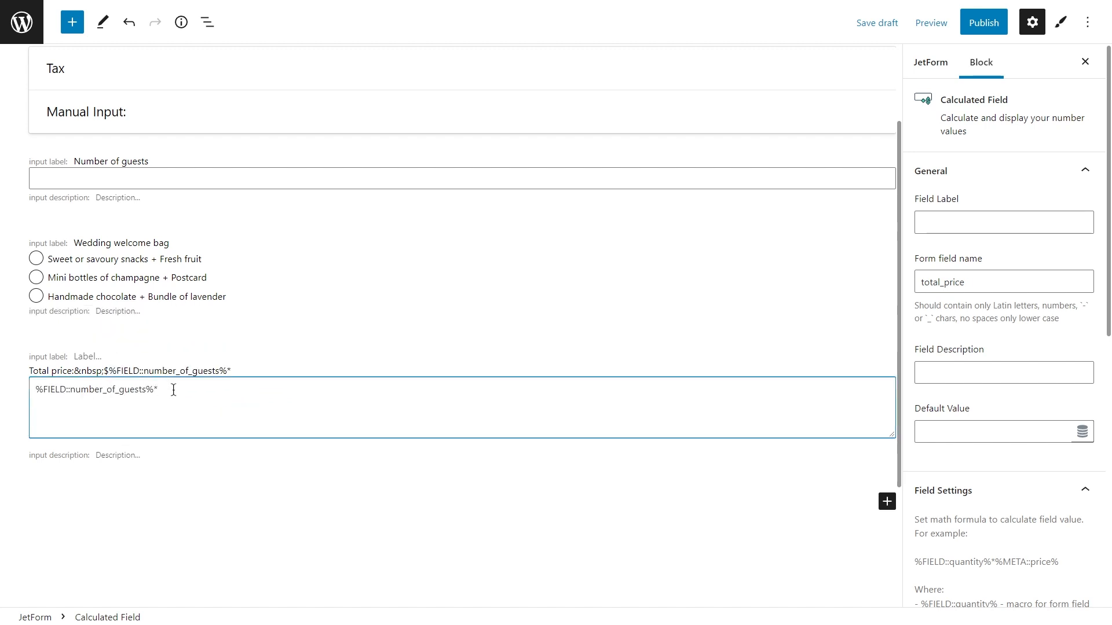
{"action": "left_click", "coordinate": [129, 322]}
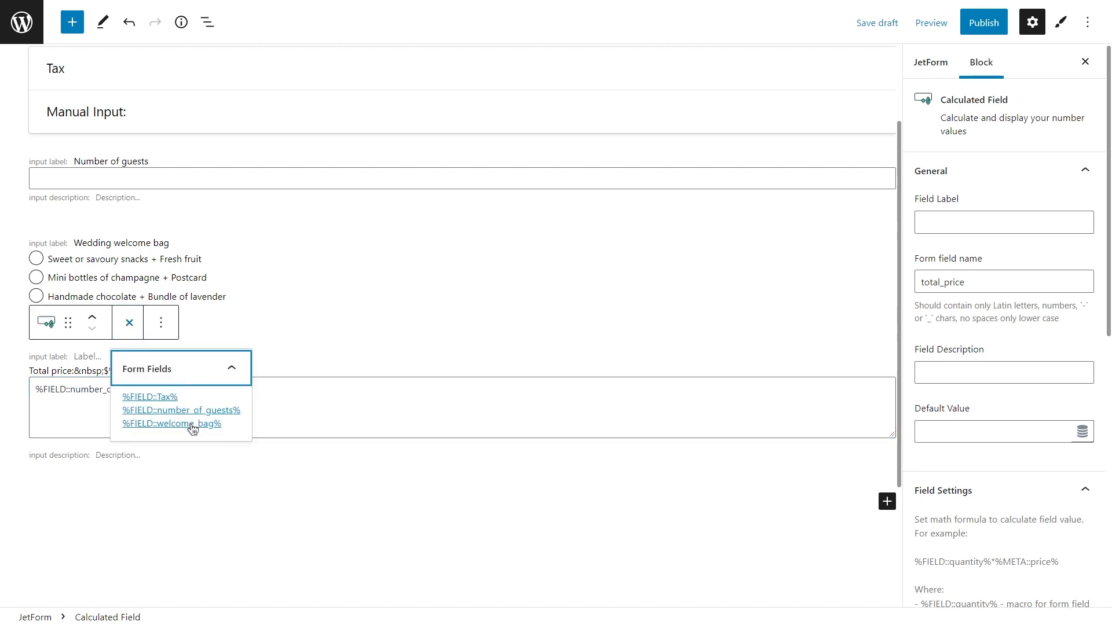
{"action": "left_click", "coordinate": [191, 426]}
{"action": "left_click", "coordinate": [134, 336]}
Extend the calculated field's formula with +%FIELD::number_of_guests%*%FIELD::welcome_bag%*%FIELD::Tax%, reusing the existing expression and inserting the Tax macro.
{"action": "left_click", "coordinate": [263, 395]}
{"action": "type", "text": "+"}
{"action": "left_click_drag", "start_coordinate": [257, 391], "coordinate": [36, 385]}
{"action": "key", "text": "ctrl+c"}
{"action": "left_click", "coordinate": [276, 389]}
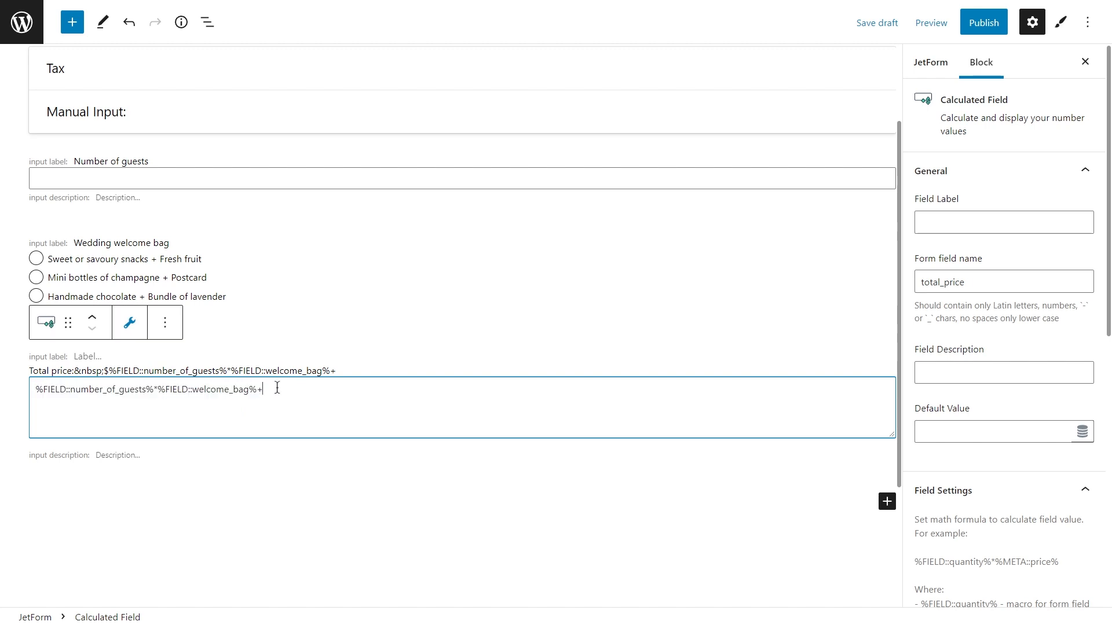
{"action": "key", "text": "ctrl+v"}
{"action": "type", "text": "*"}
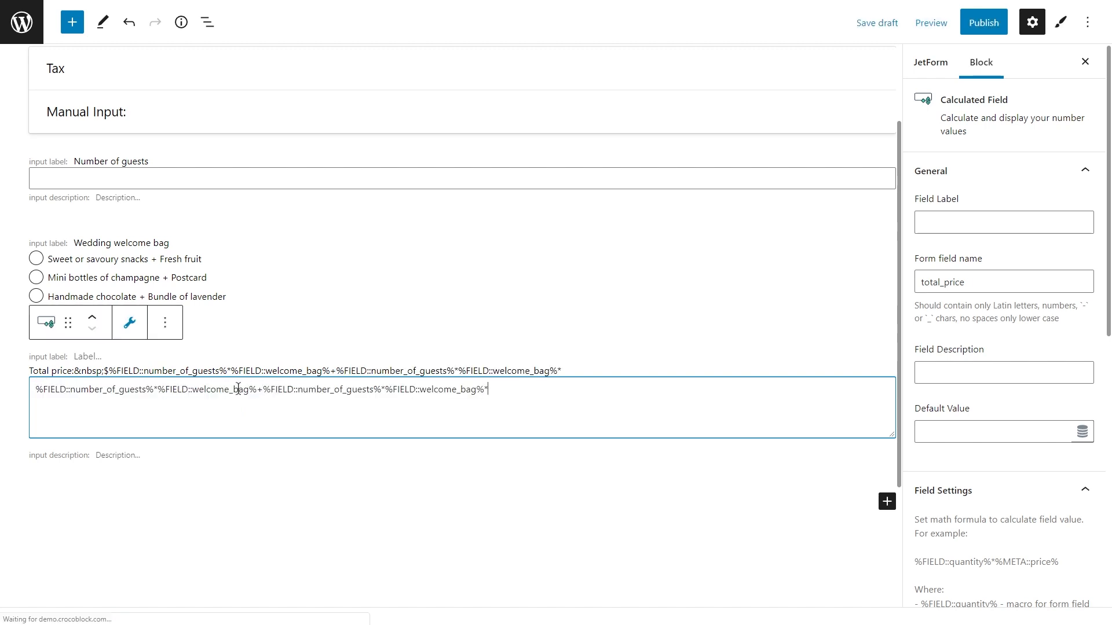
{"action": "left_click", "coordinate": [129, 323]}
{"action": "left_click", "coordinate": [169, 397]}
{"action": "left_click", "coordinate": [138, 326]}
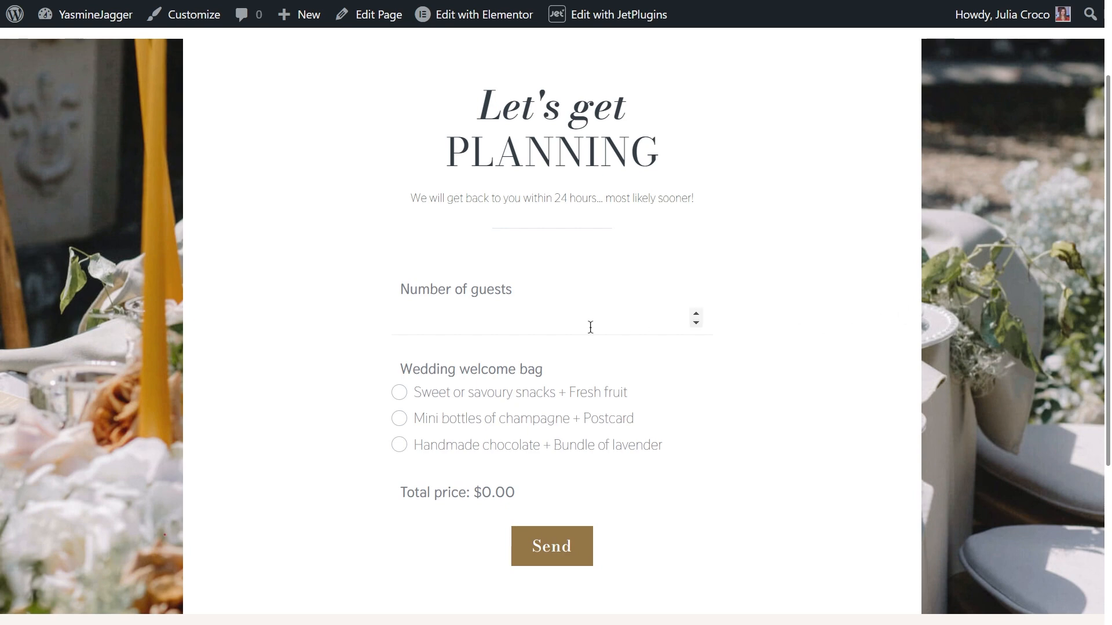
Test the form on the front end with 20 guests and "Handmade chocolate + Bundle of lavender", then change the number of guests to 50.
{"action": "left_click", "coordinate": [506, 320]}
{"action": "type", "text": "20"}
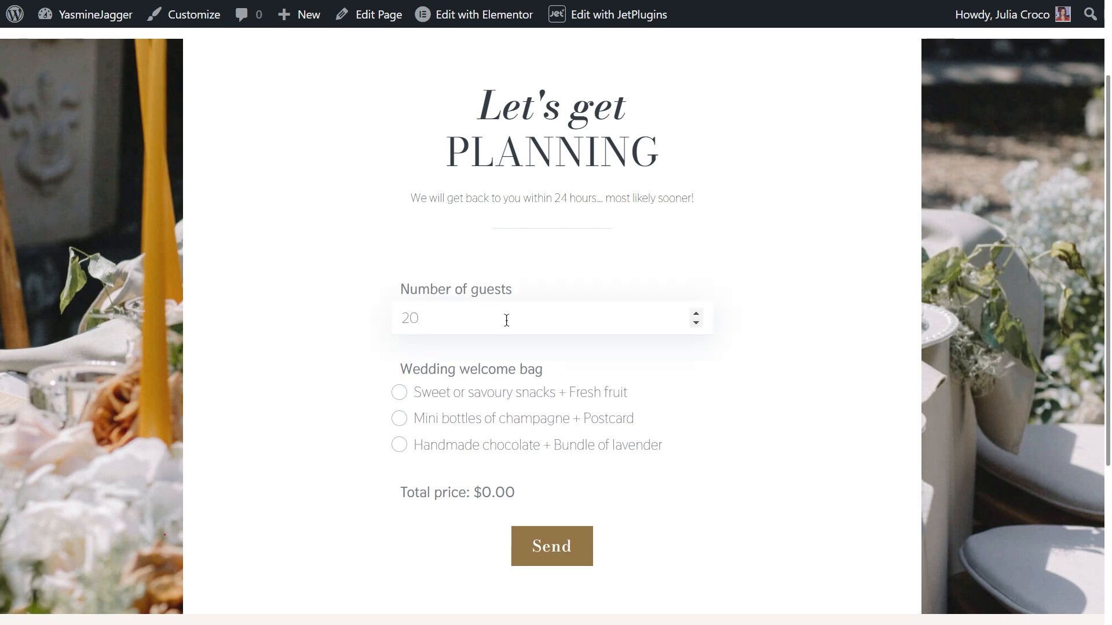
{"action": "left_click", "coordinate": [515, 446]}
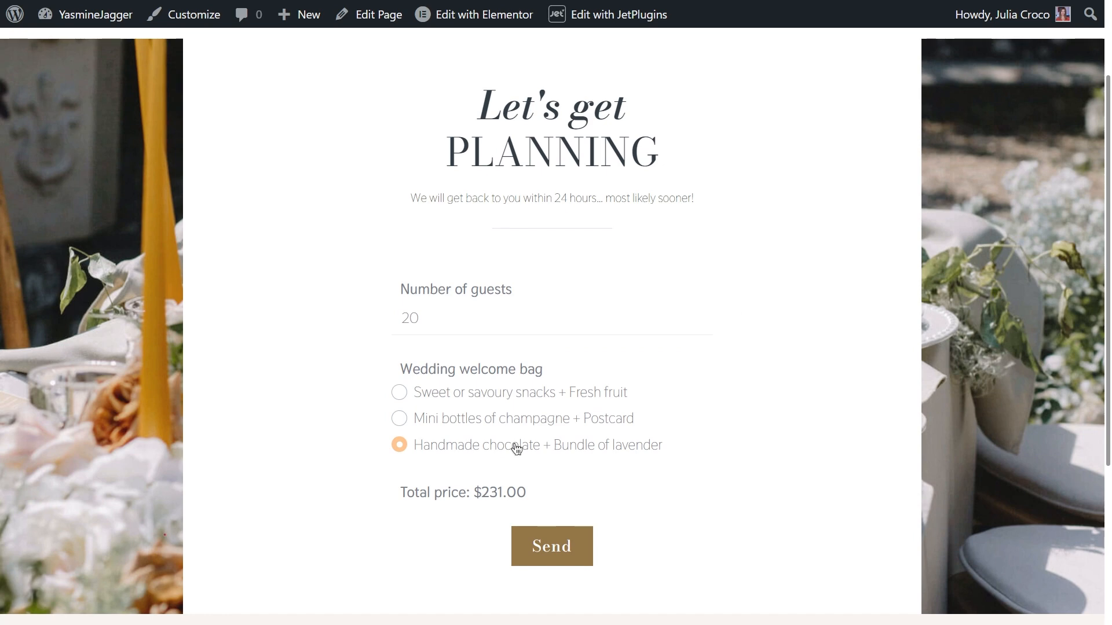
{"action": "left_click_drag", "start_coordinate": [431, 318], "coordinate": [402, 318]}
{"action": "type", "text": "50"}
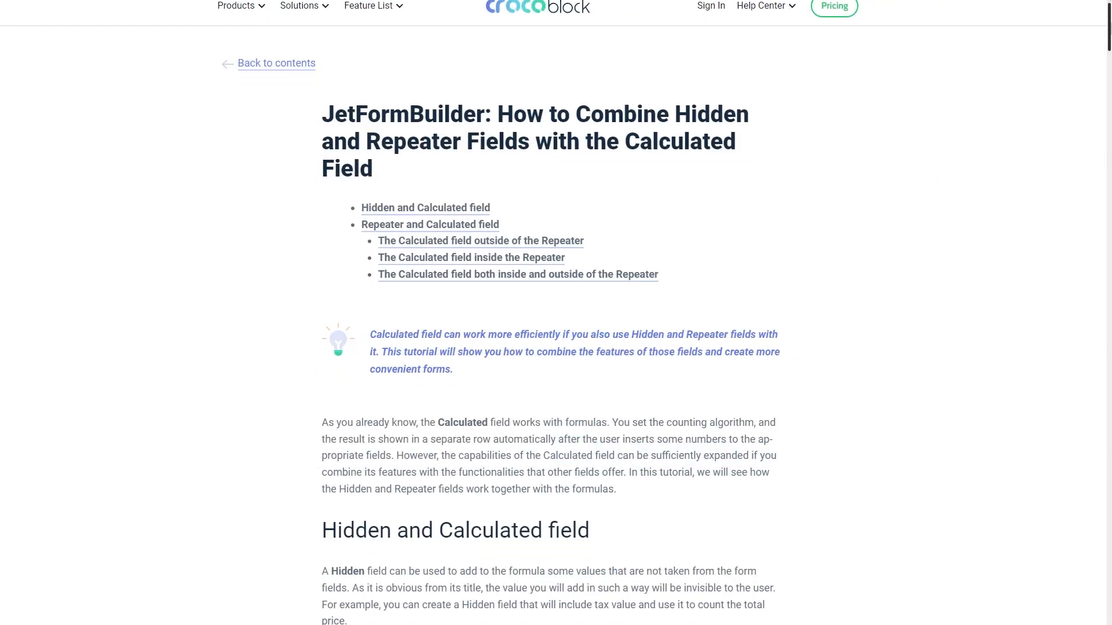
Read the tutorial on combining Hidden and Repeater fields with the Calculated field, through the section on the Calculated field outside the Repeater.
{"action": "scroll", "coordinate": [553, 313], "scroll_direction": "down", "scroll_amount": 2}
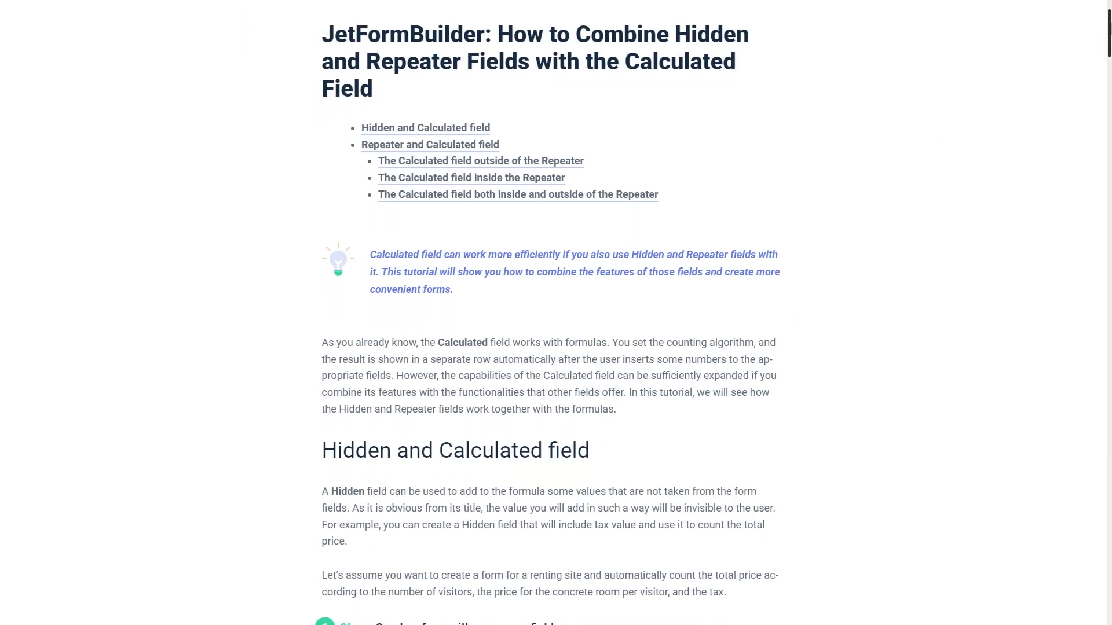
{"action": "scroll", "coordinate": [553, 312], "scroll_direction": "down", "scroll_amount": 2}
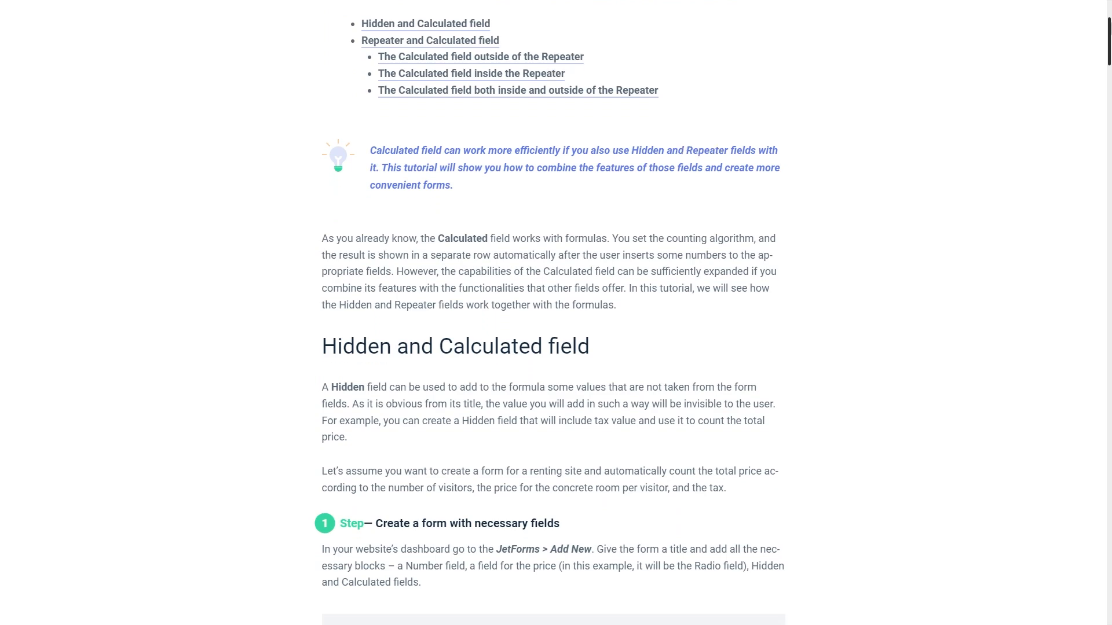
{"action": "scroll", "coordinate": [553, 312], "scroll_direction": "down", "scroll_amount": 2}
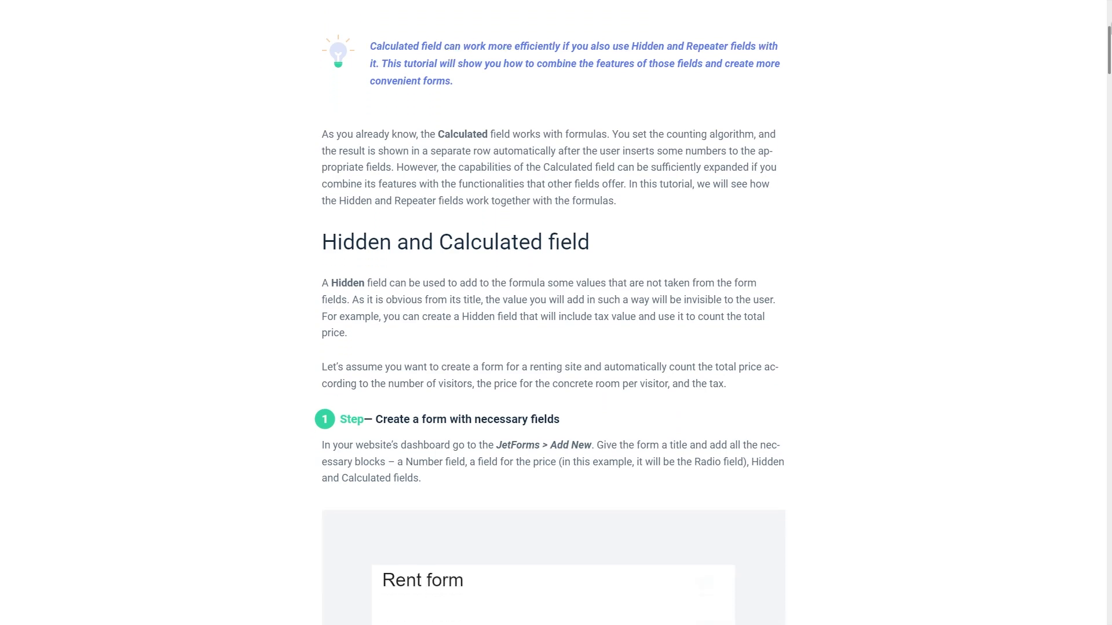
{"action": "scroll", "coordinate": [553, 312], "scroll_direction": "down", "scroll_amount": 2}
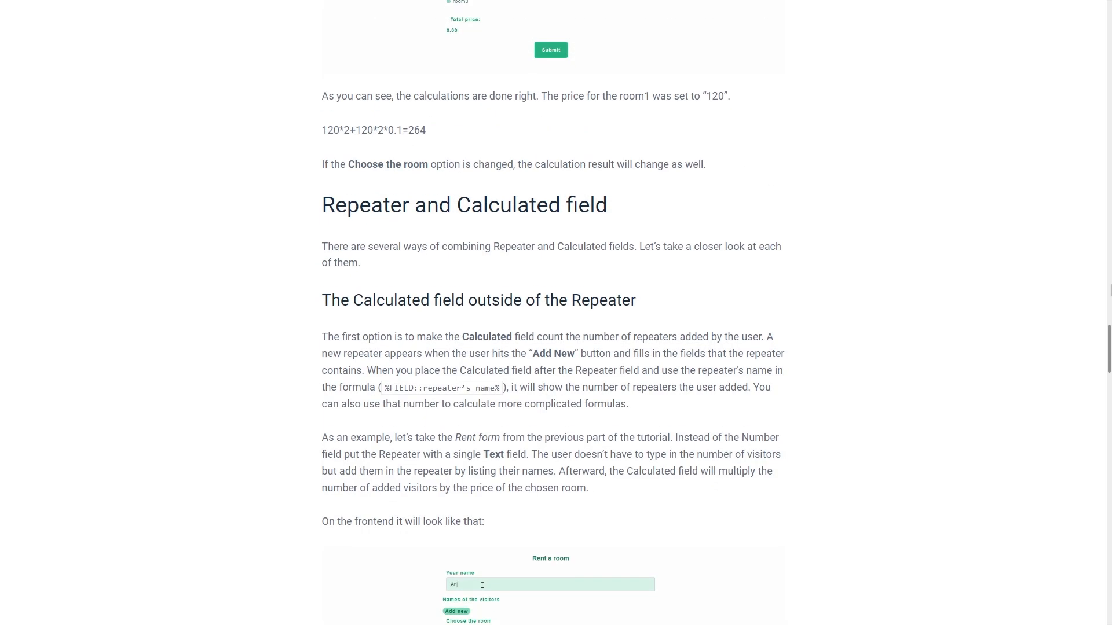
{"action": "scroll", "coordinate": [553, 313], "scroll_direction": "down", "scroll_amount": 2}
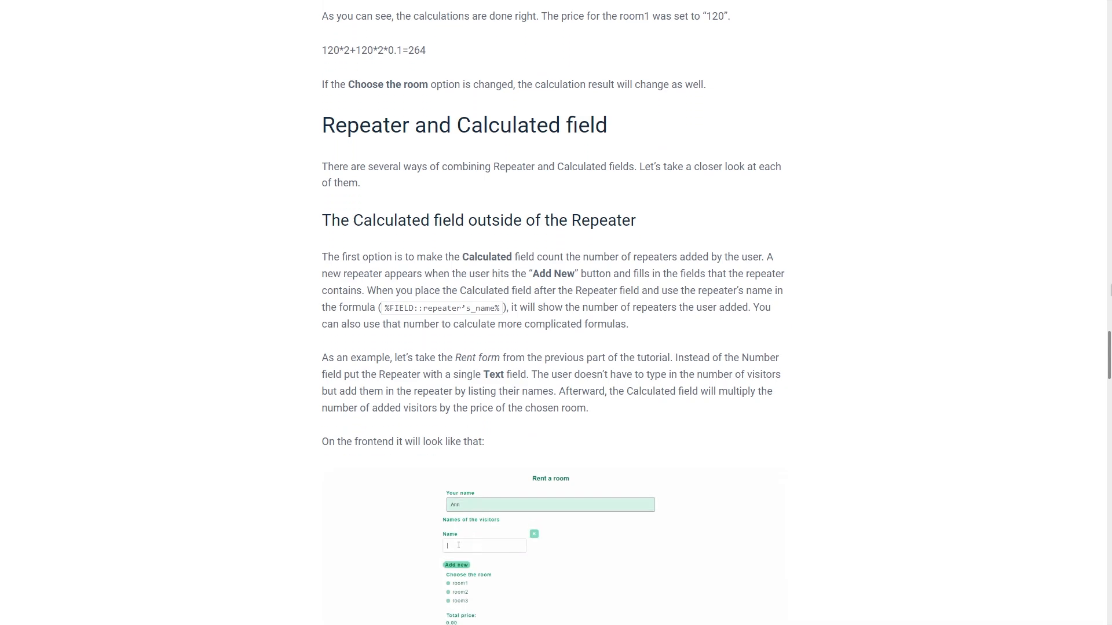
{"action": "scroll", "coordinate": [553, 313], "scroll_direction": "down", "scroll_amount": 2}
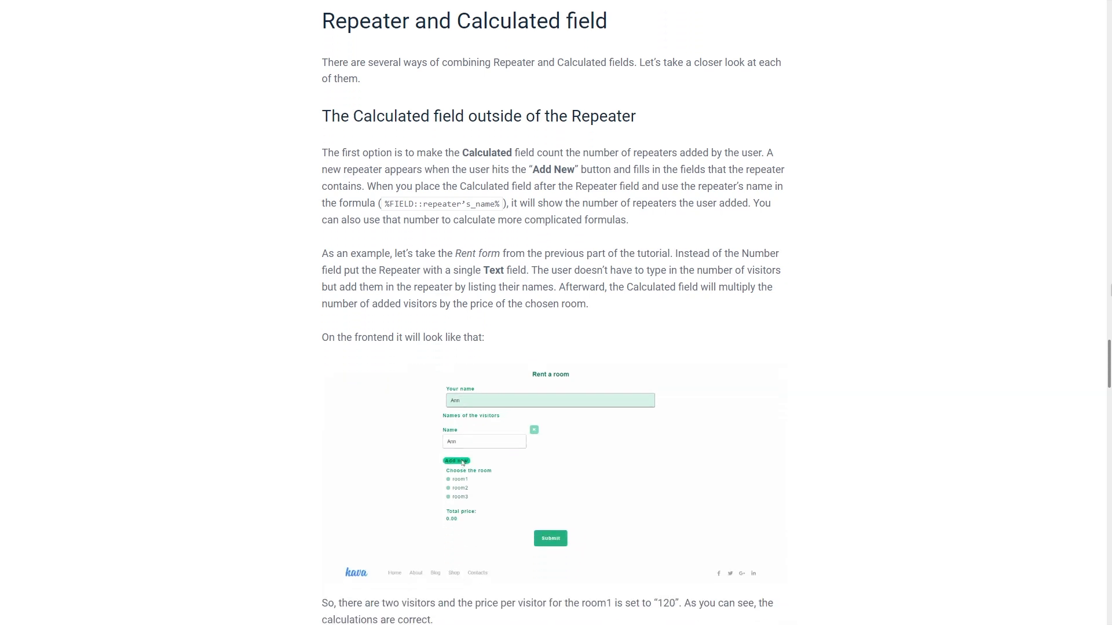
{"action": "scroll", "coordinate": [553, 313], "scroll_direction": "down", "scroll_amount": 2}
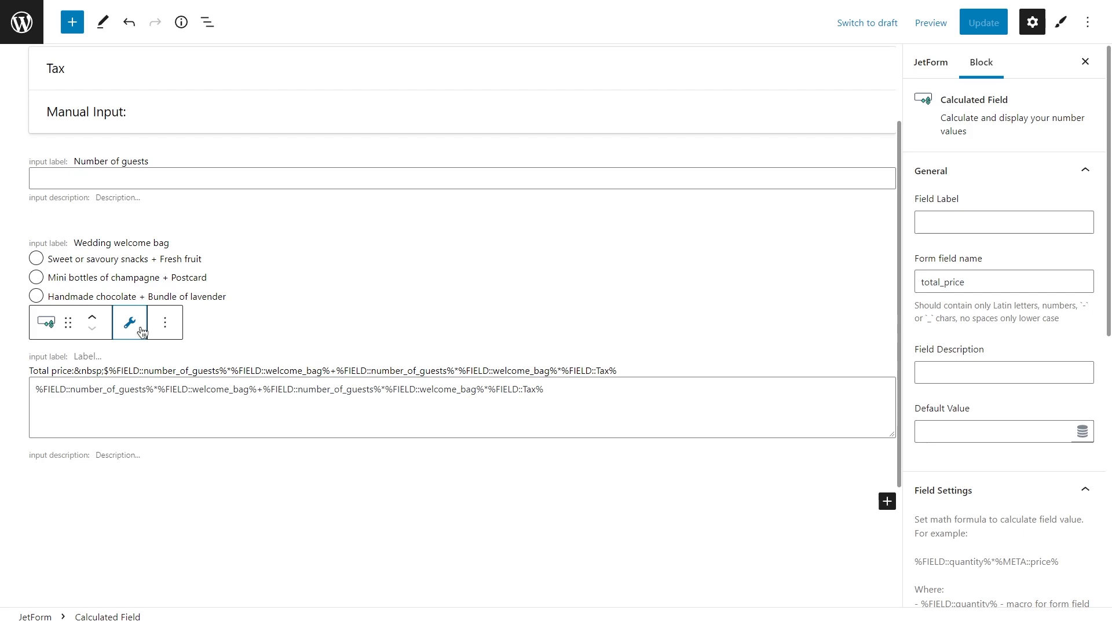
Open the Request form for editing from the forms list and display the formula of its "Suggested budget for you" calculated field.
{"action": "left_click", "coordinate": [23, 23]}
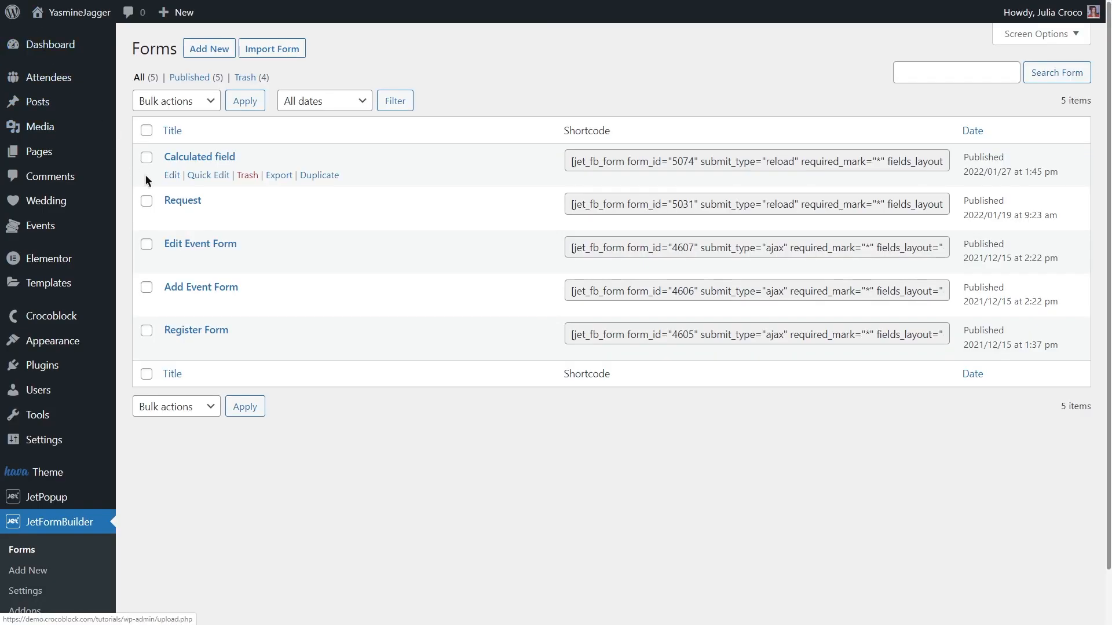
{"action": "left_click", "coordinate": [174, 221]}
{"action": "scroll", "coordinate": [177, 225], "scroll_direction": "down", "scroll_amount": 8}
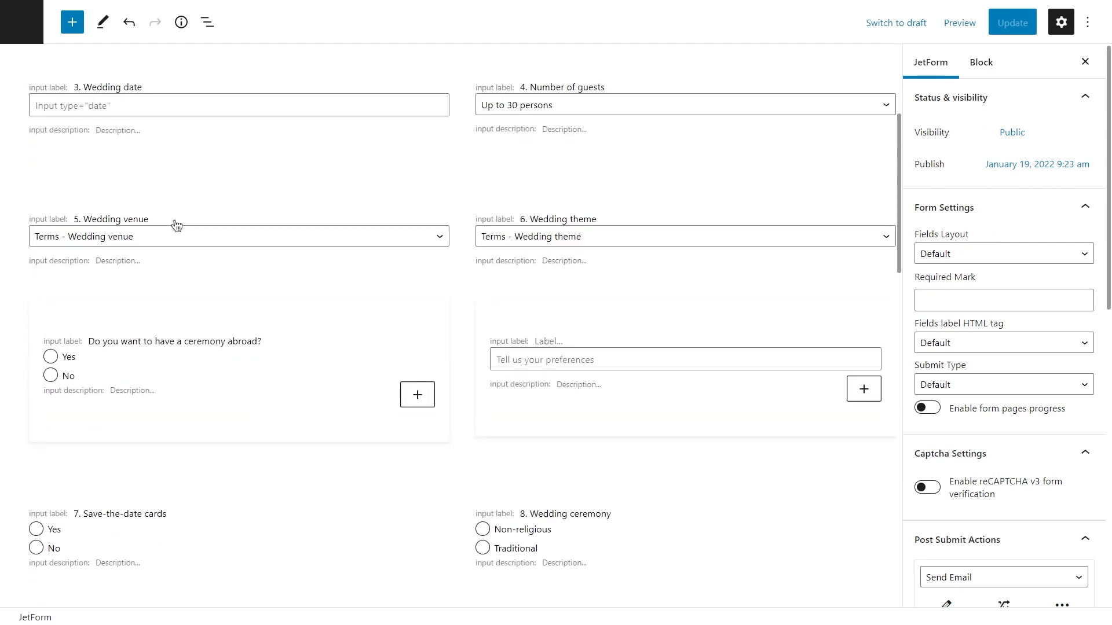
{"action": "scroll", "coordinate": [176, 225], "scroll_direction": "down", "scroll_amount": 12}
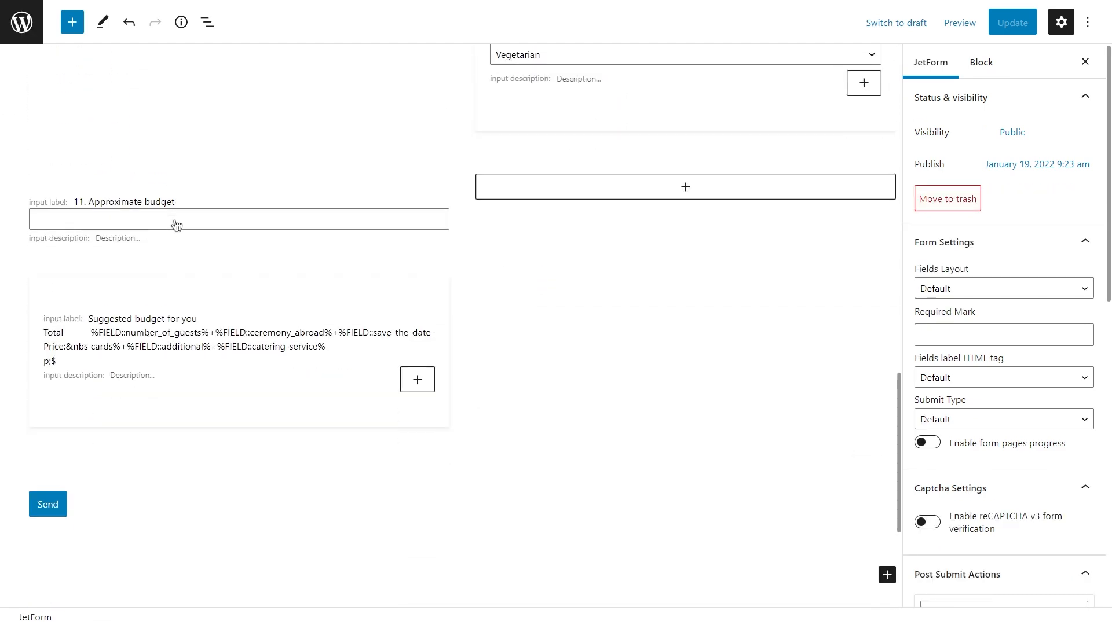
{"action": "left_click", "coordinate": [190, 333]}
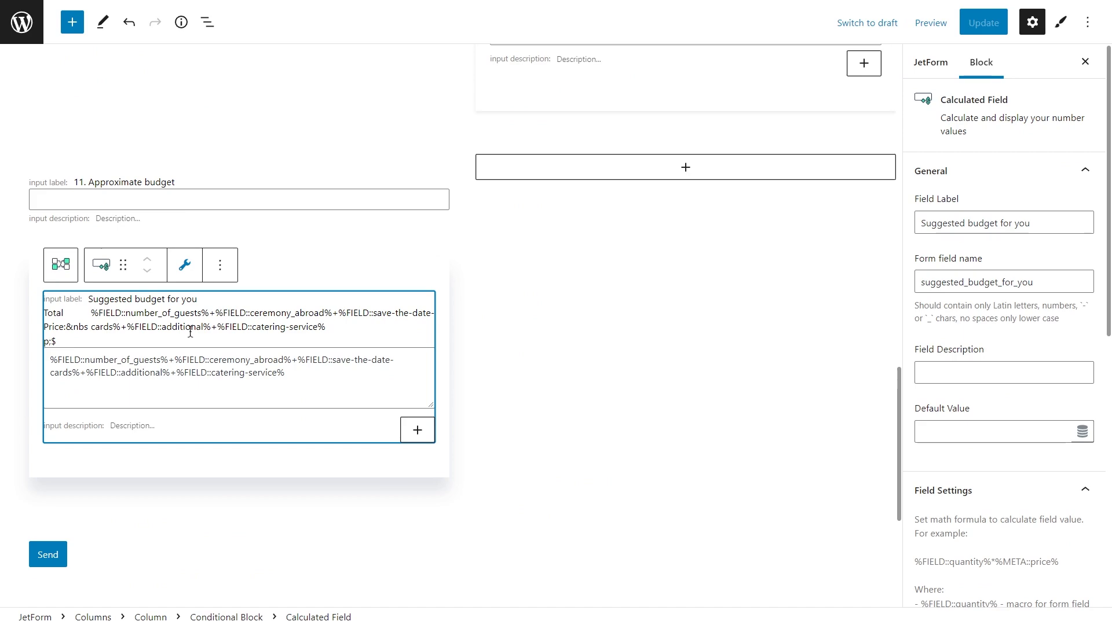
Review the manual options and their calculate values in the "9. Additional" checkbox field.
{"action": "scroll", "coordinate": [190, 332], "scroll_direction": "up", "scroll_amount": 8}
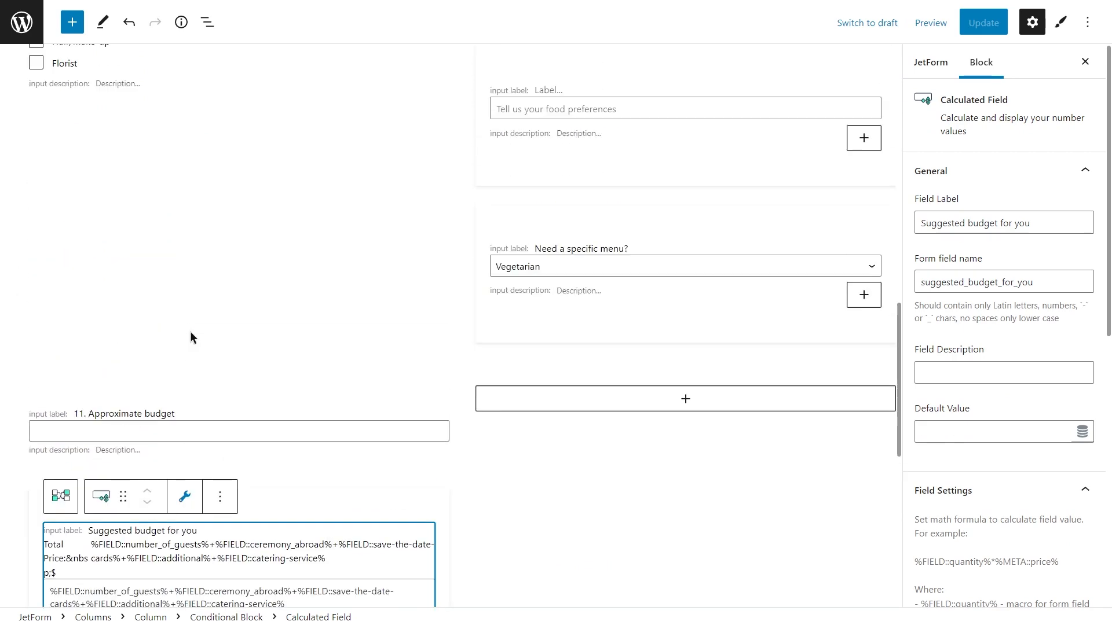
{"action": "left_click", "coordinate": [183, 311]}
{"action": "left_click", "coordinate": [124, 458]}
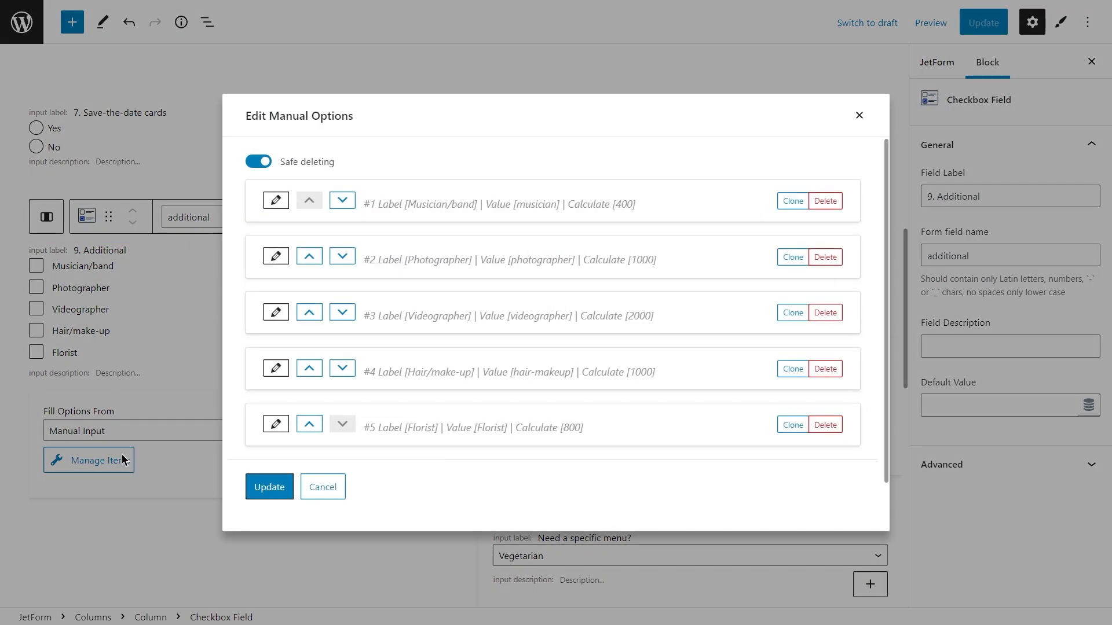
{"action": "left_click", "coordinate": [123, 459]}
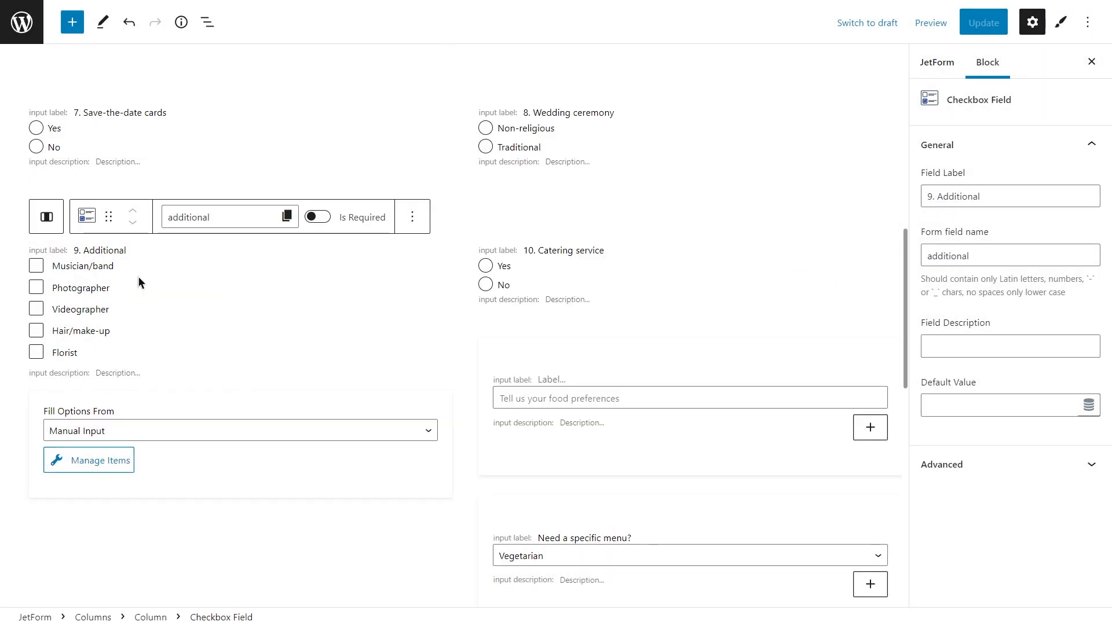
Review the manual options and their calculate values in the "7. Save-the-date cards" radio field.
{"action": "left_click", "coordinate": [144, 141]}
{"action": "left_click", "coordinate": [116, 248]}
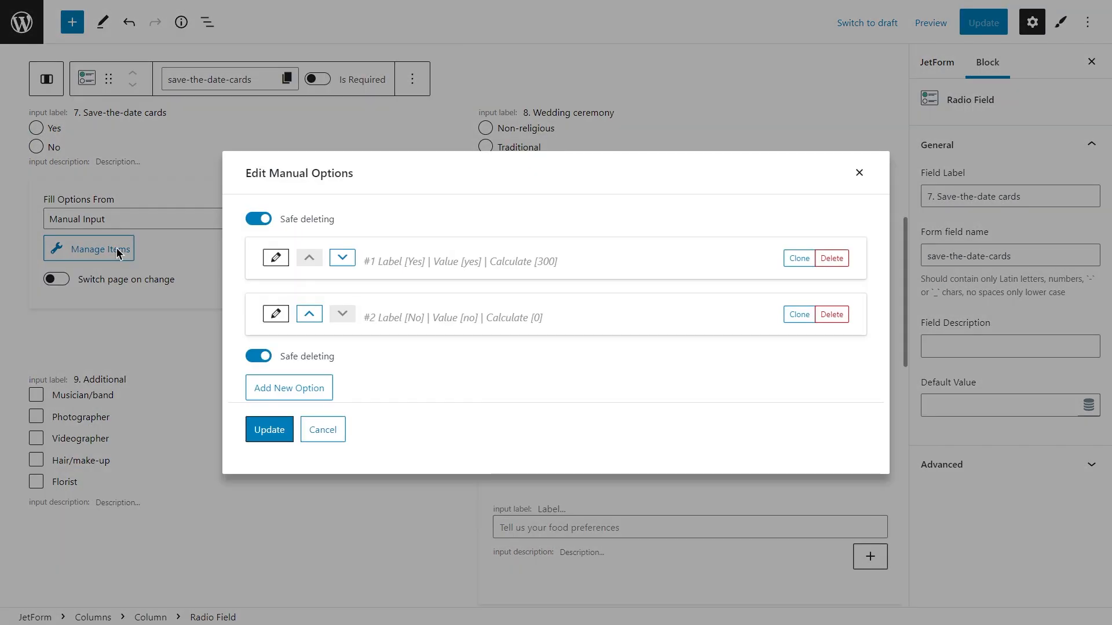
{"action": "left_click", "coordinate": [116, 248]}
Review the manual options and their calculate values in the "Do you want to have a ceremony abroad?" radio field.
{"action": "scroll", "coordinate": [122, 250], "scroll_direction": "up", "scroll_amount": 5}
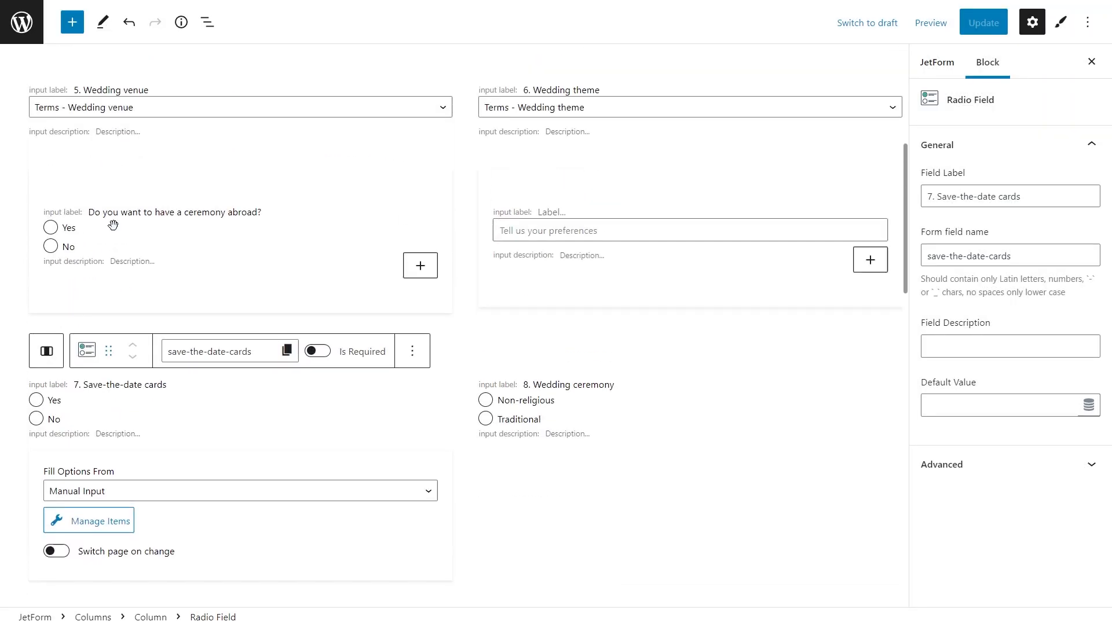
{"action": "left_click", "coordinate": [125, 252]}
{"action": "left_click", "coordinate": [130, 370]}
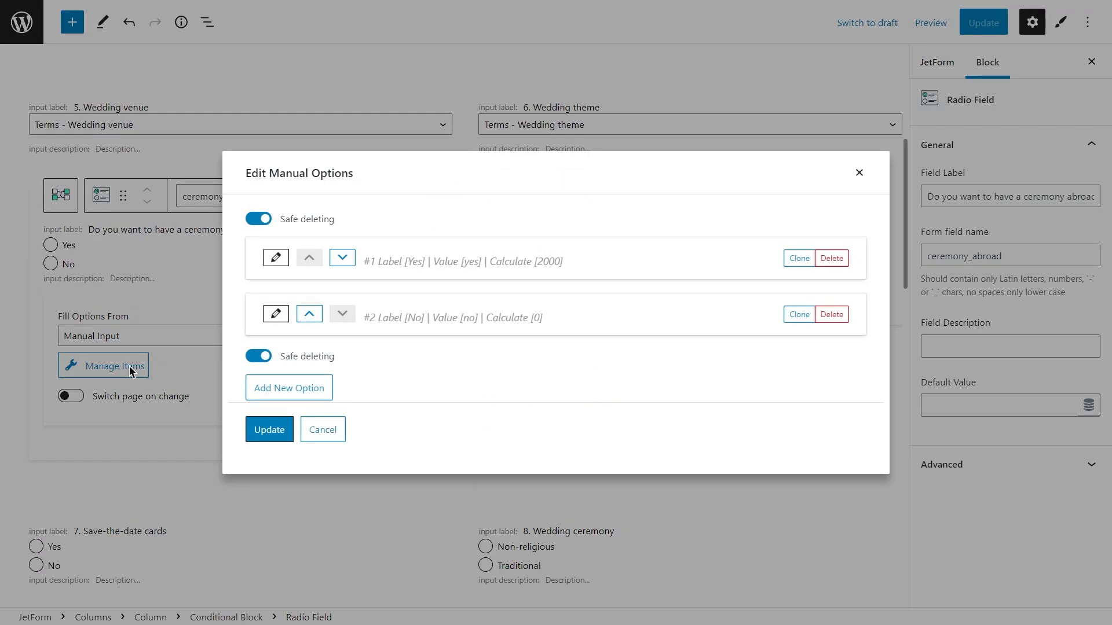
{"action": "left_click", "coordinate": [130, 371]}
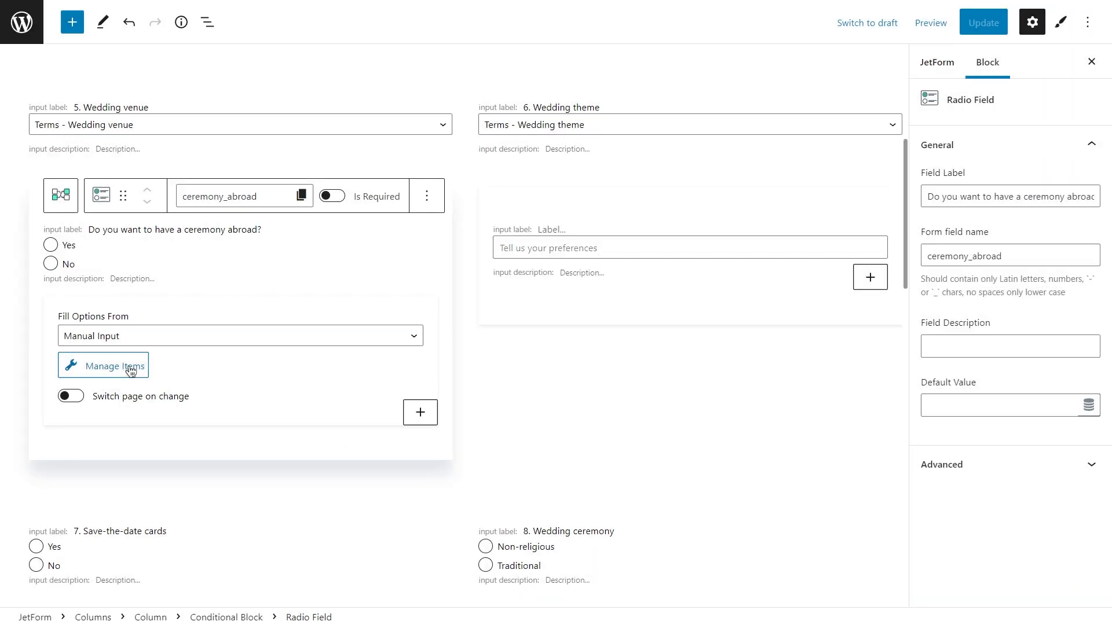
{"action": "scroll", "coordinate": [130, 324], "scroll_direction": "up", "scroll_amount": 5}
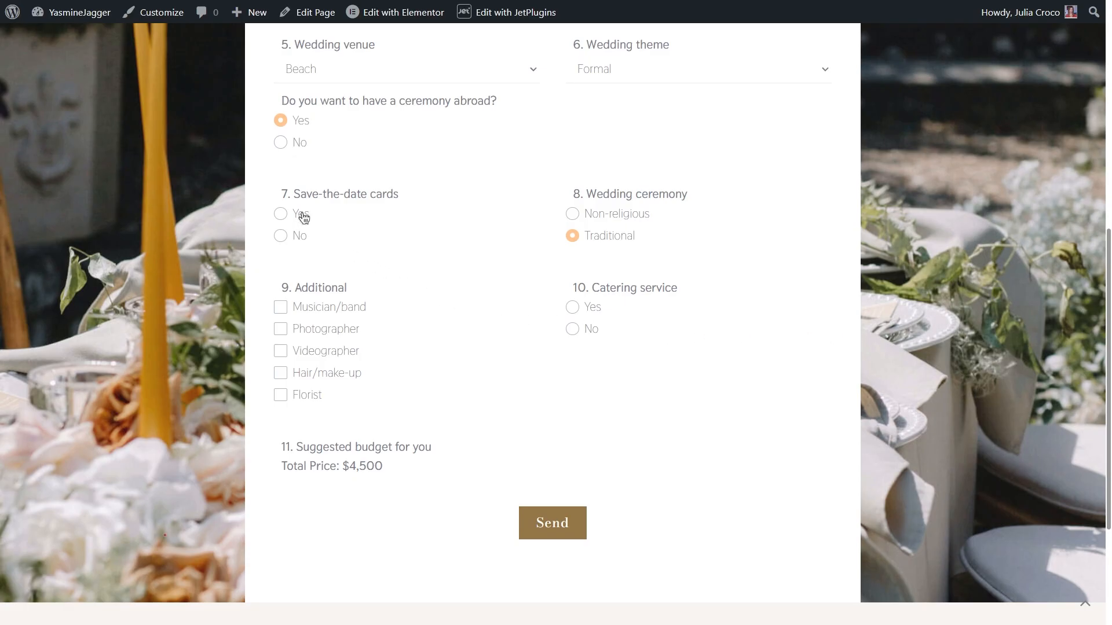
Select the additional services Musician/band, Photographer, Videographer, Hair/make-up and Florist in the wedding request form on the front end.
{"action": "left_click", "coordinate": [321, 308]}
{"action": "left_click", "coordinate": [317, 330]}
{"action": "left_click", "coordinate": [318, 350]}
{"action": "left_click", "coordinate": [318, 372]}
{"action": "left_click", "coordinate": [320, 396]}
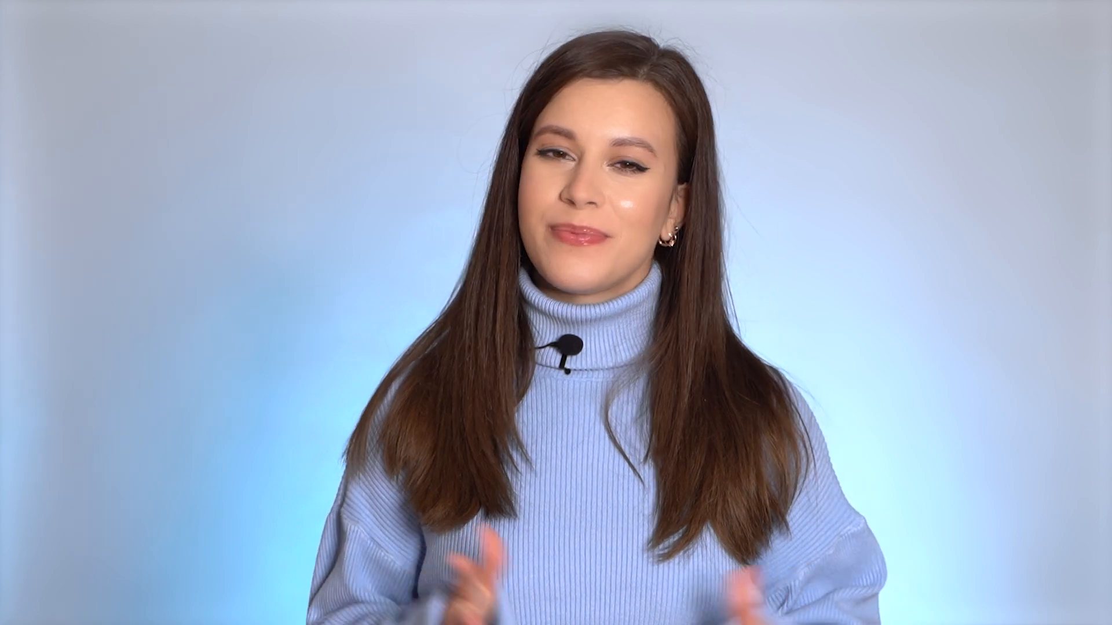